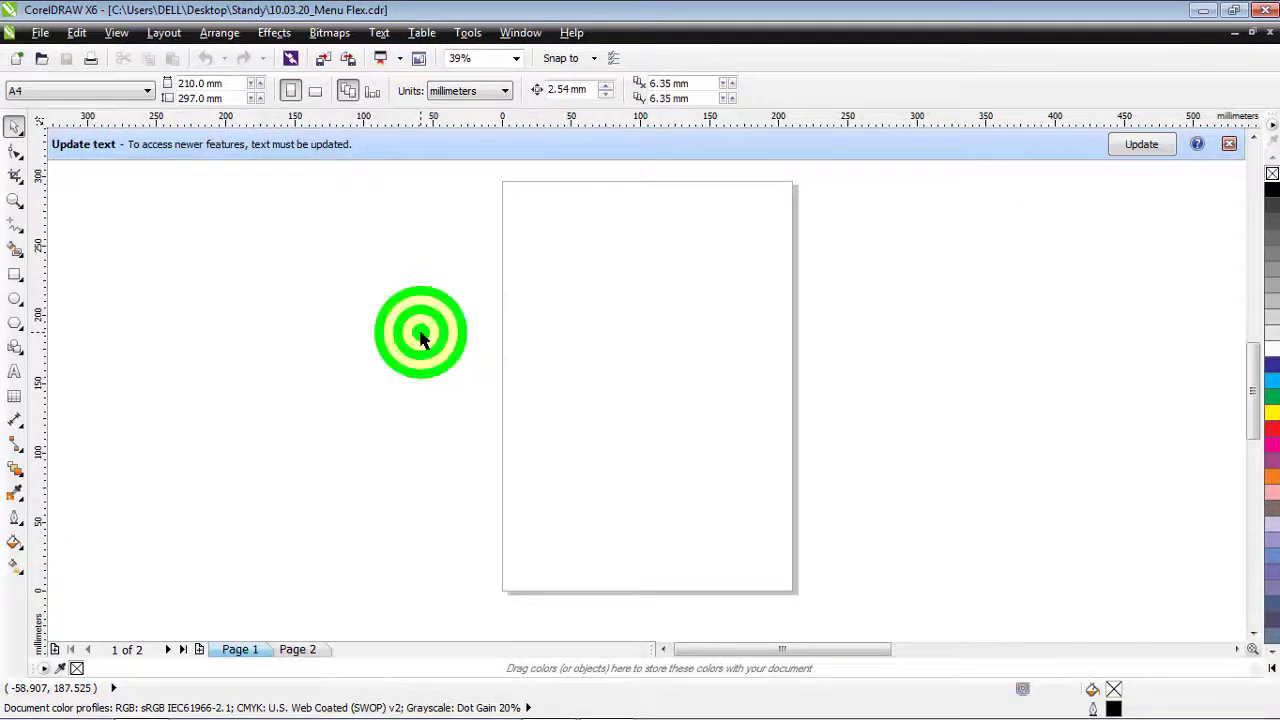
# - Dismiss the text update notice and set the document units to inches
pyautogui.click(1228, 143)
pyautogui.click(306, 317)
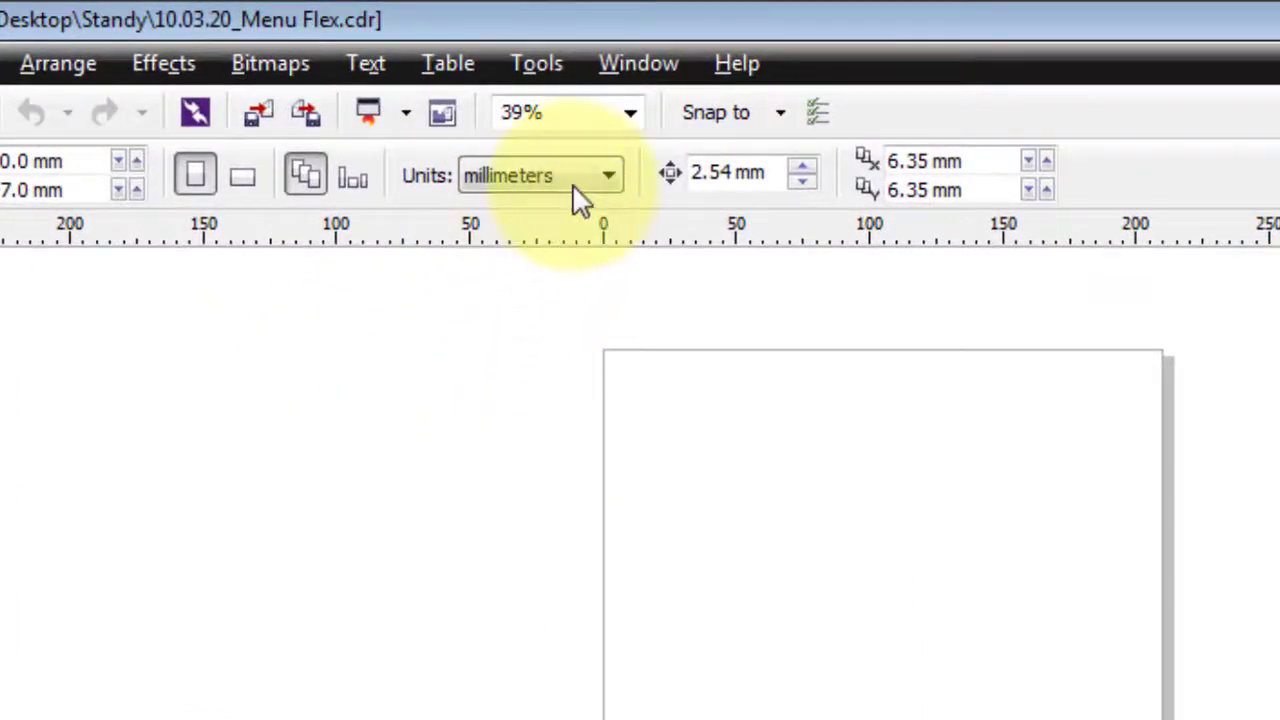
pyautogui.click(574, 180)
pyautogui.click(567, 212)
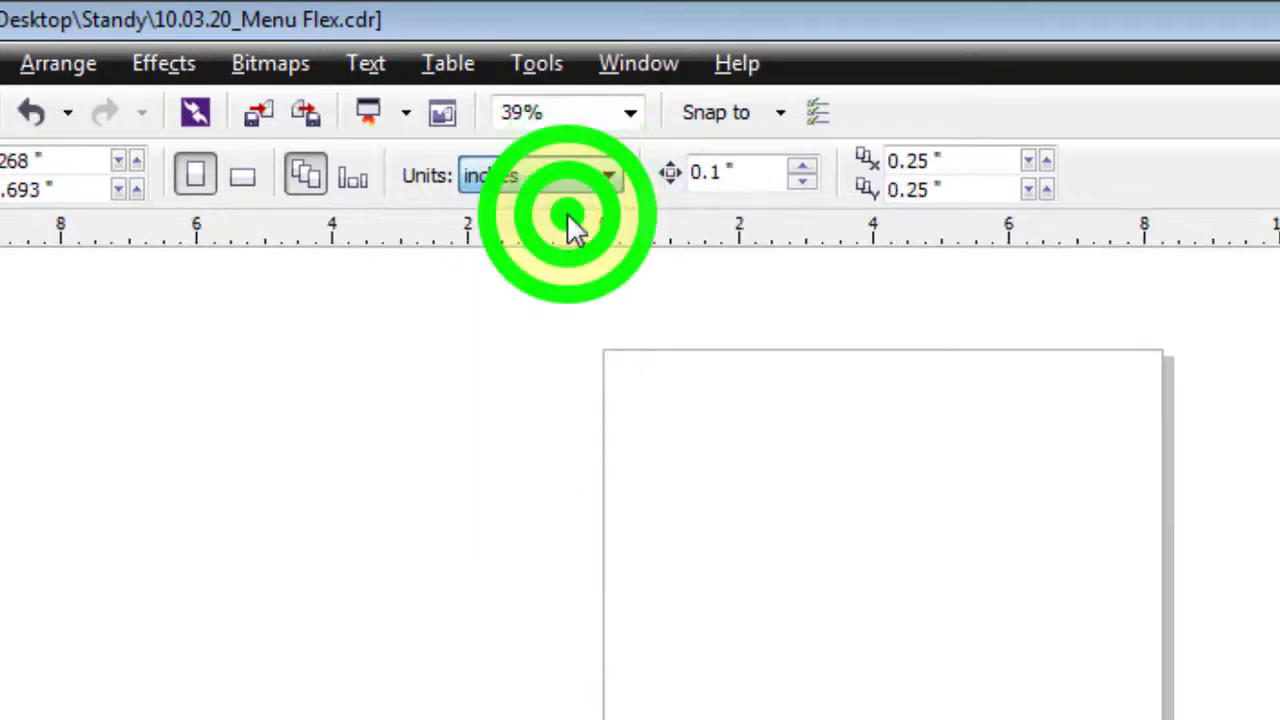
pyautogui.click(486, 471)
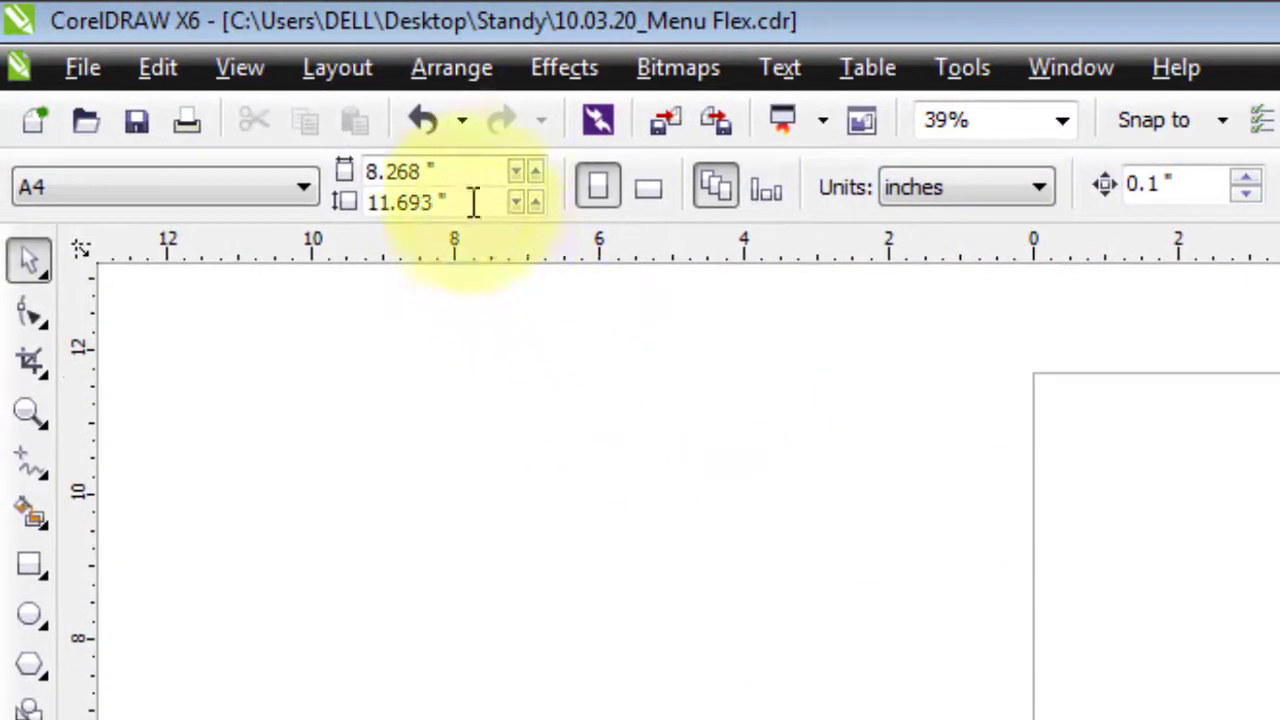
# - Set the page size to 35 inches wide by 72 inches high
pyautogui.click(460, 172)
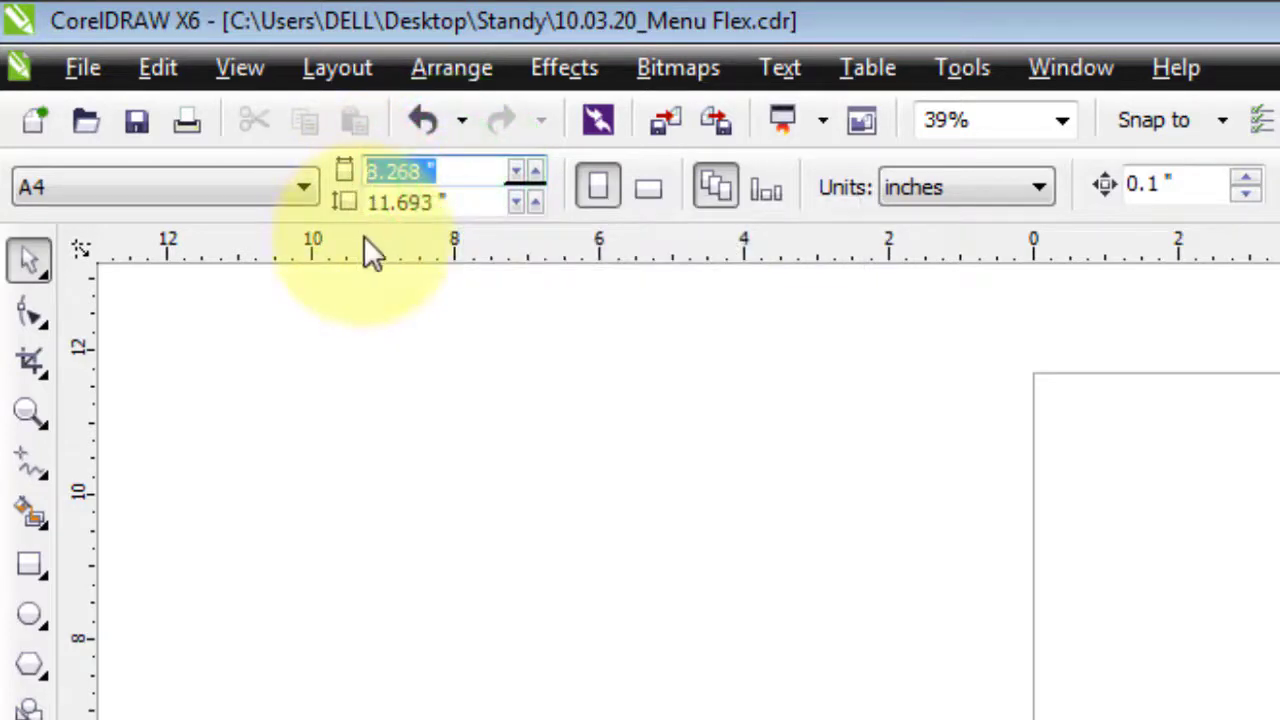
pyautogui.write('35')
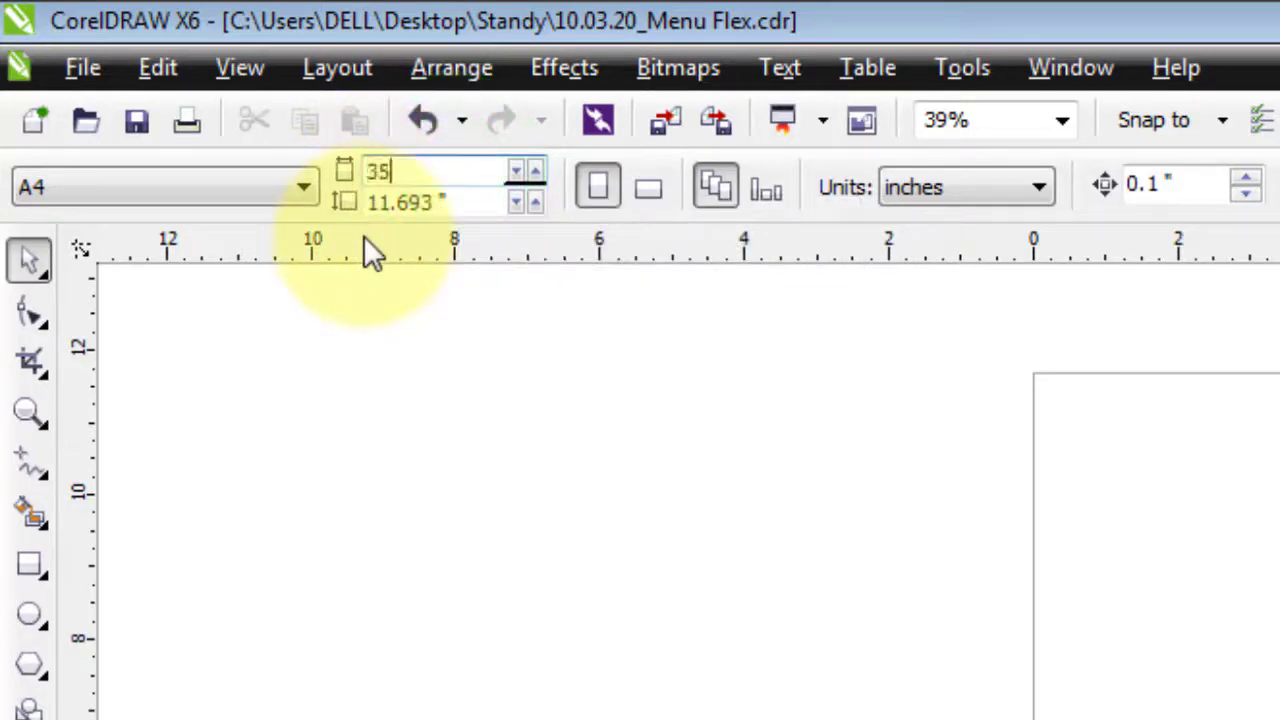
pyautogui.click(463, 202)
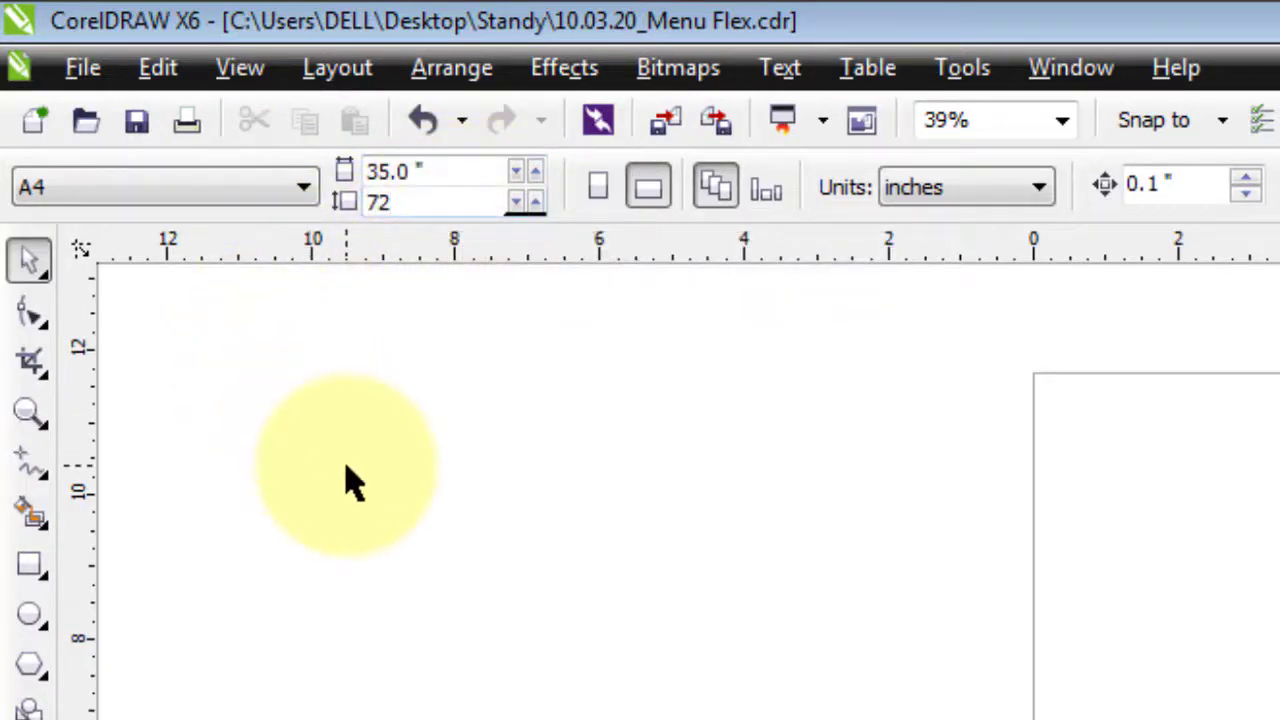
pyautogui.press('Return')
pyautogui.scroll(-5, 943, 609)
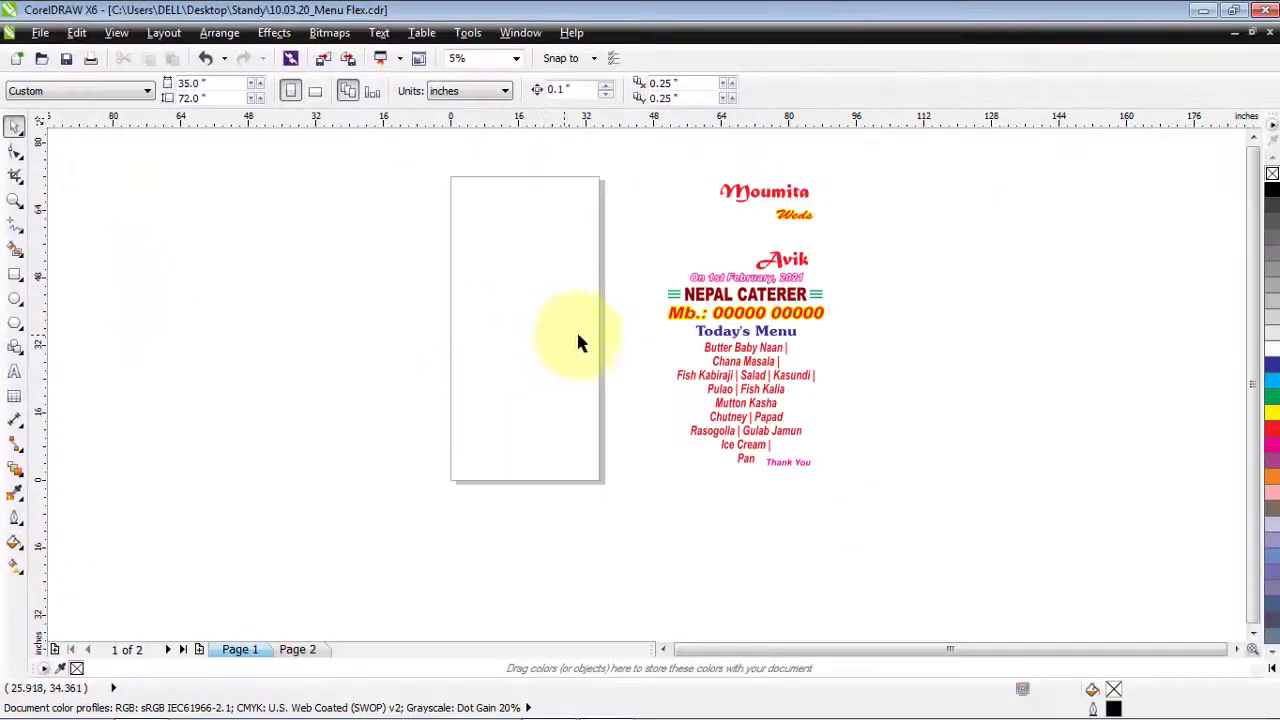
# - Ungroup the wedding menu text block beside the page and deselect it
pyautogui.scroll(2, 760, 200)
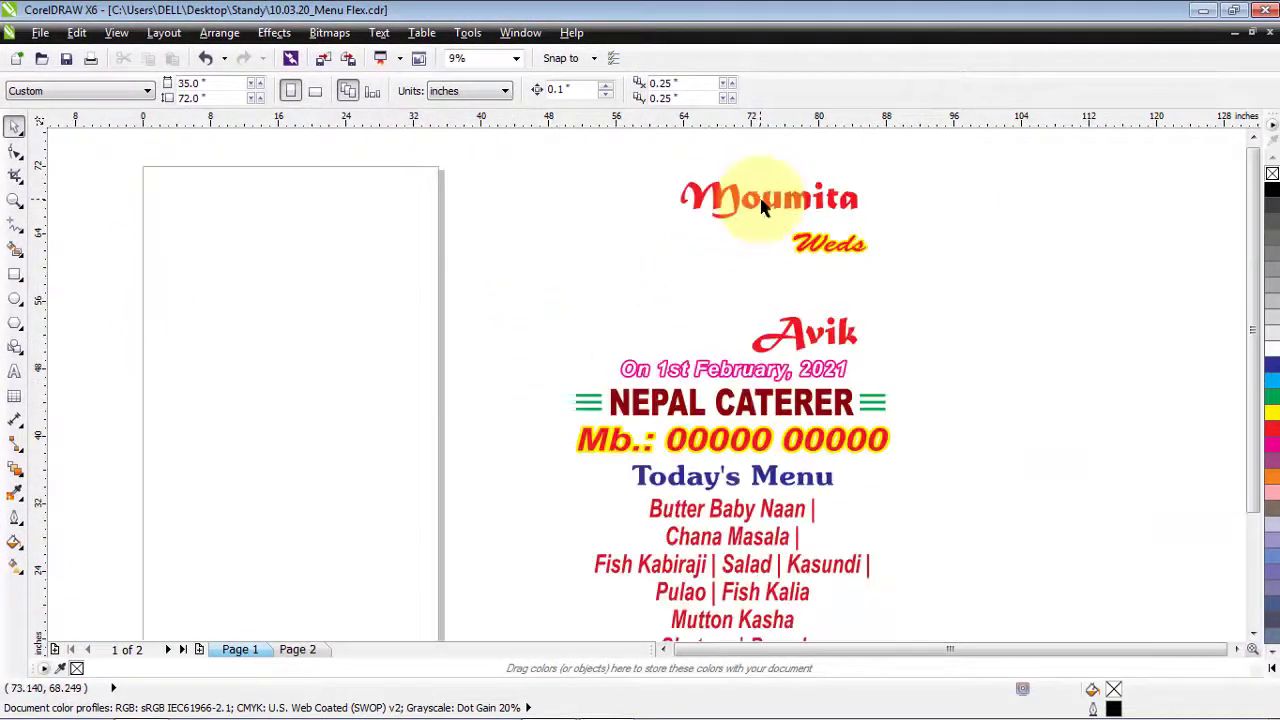
pyautogui.click(760, 203)
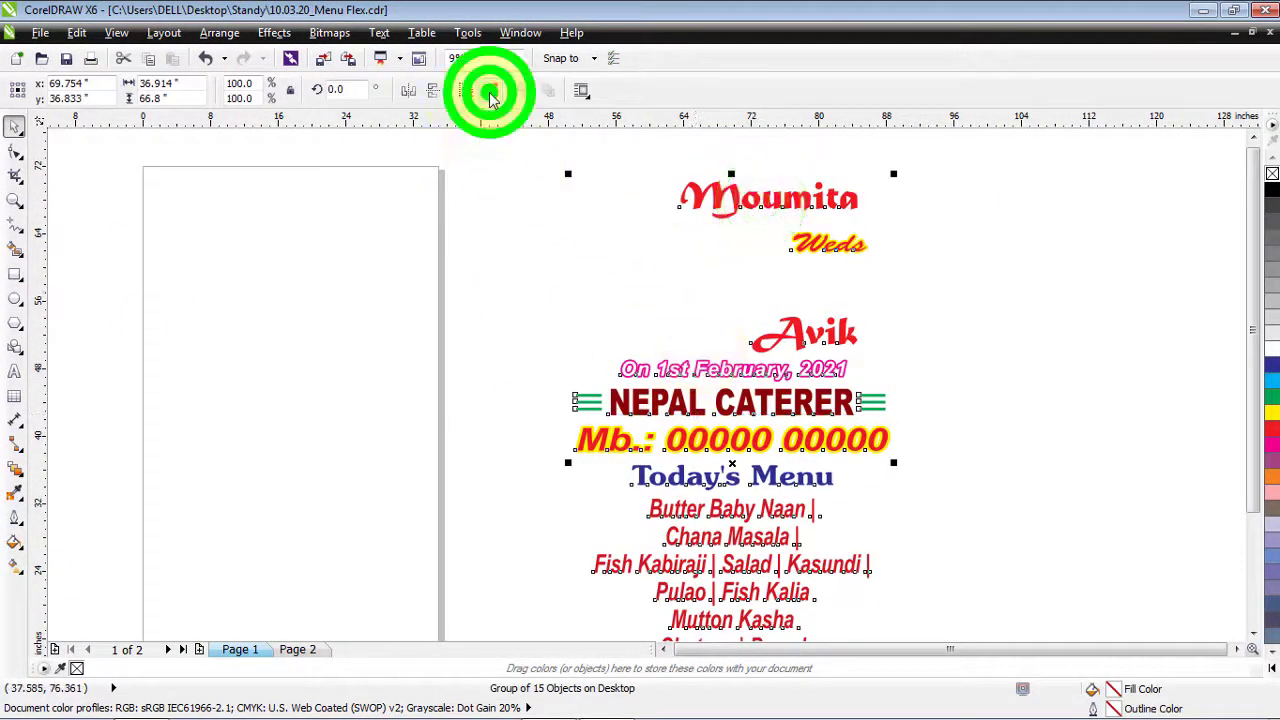
pyautogui.click(500, 207)
pyautogui.scroll(-2, 673, 276)
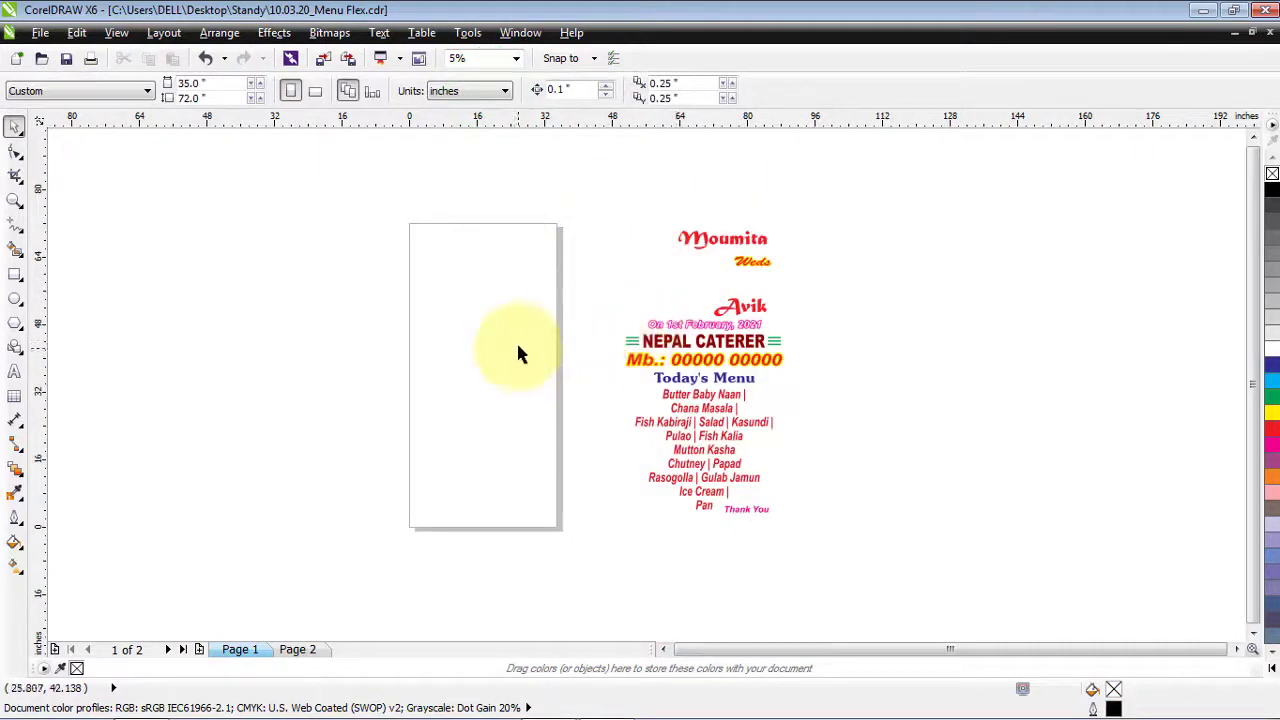
pyautogui.click(306, 271)
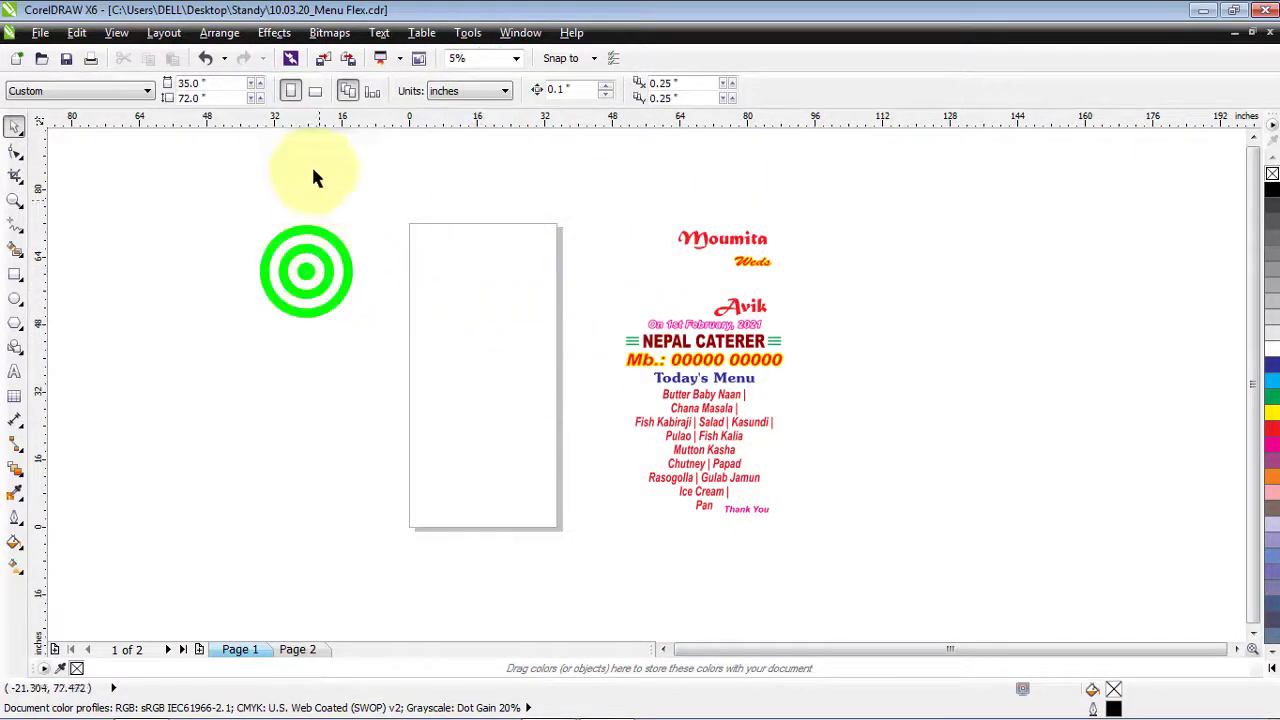
# - Import the background image 1.jpg from the Standy folder on the desktop and place it on the page
pyautogui.click(323, 58)
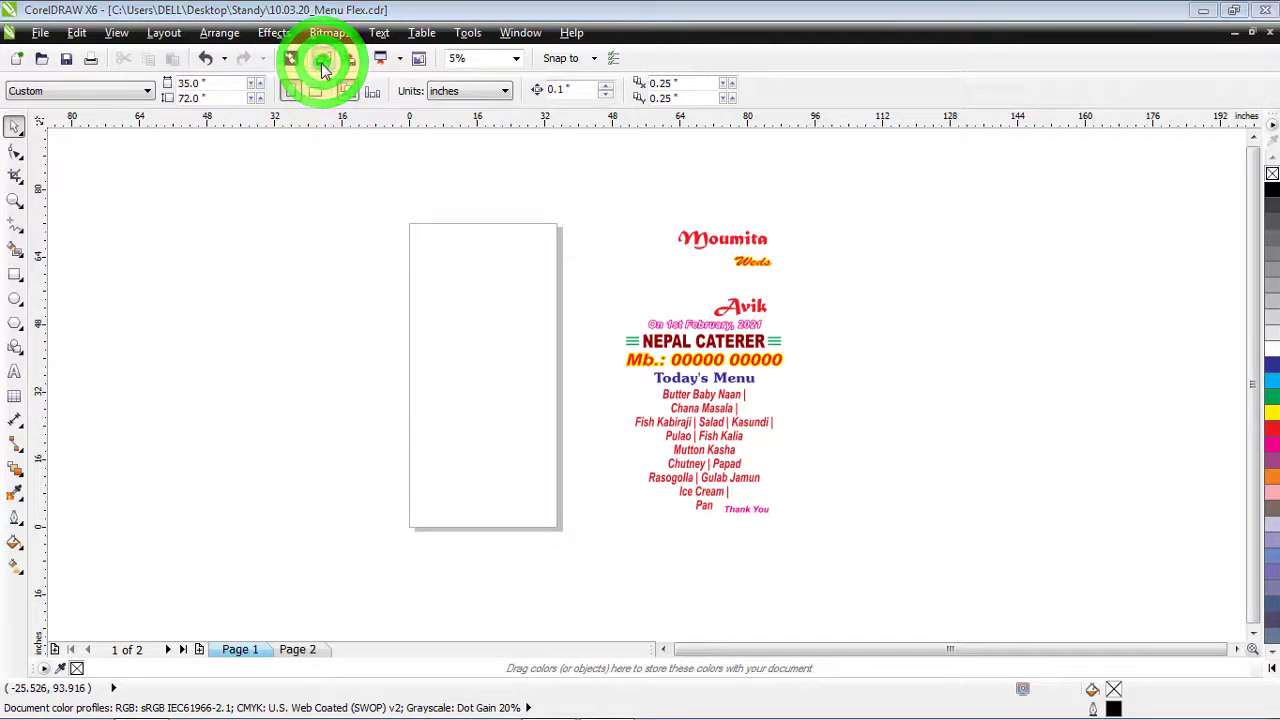
pyautogui.click(245, 295)
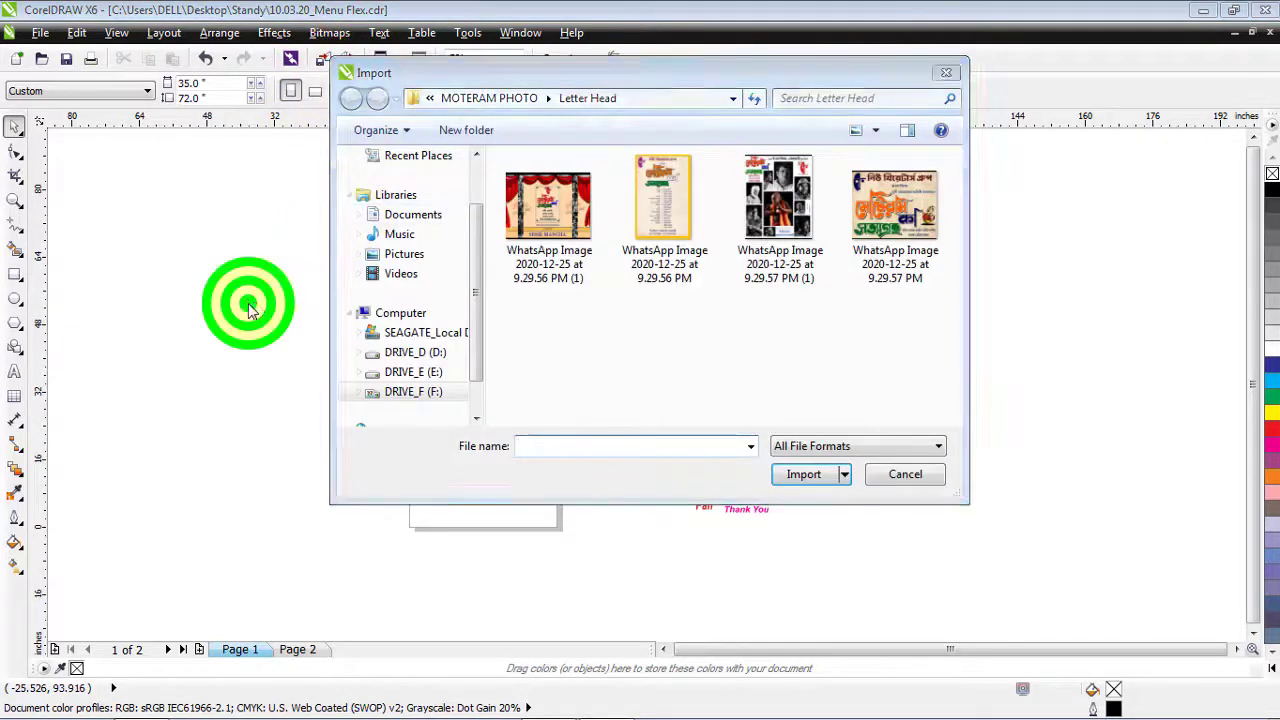
pyautogui.moveTo(472, 278); pyautogui.dragTo(485, 200)
pyautogui.click(404, 183)
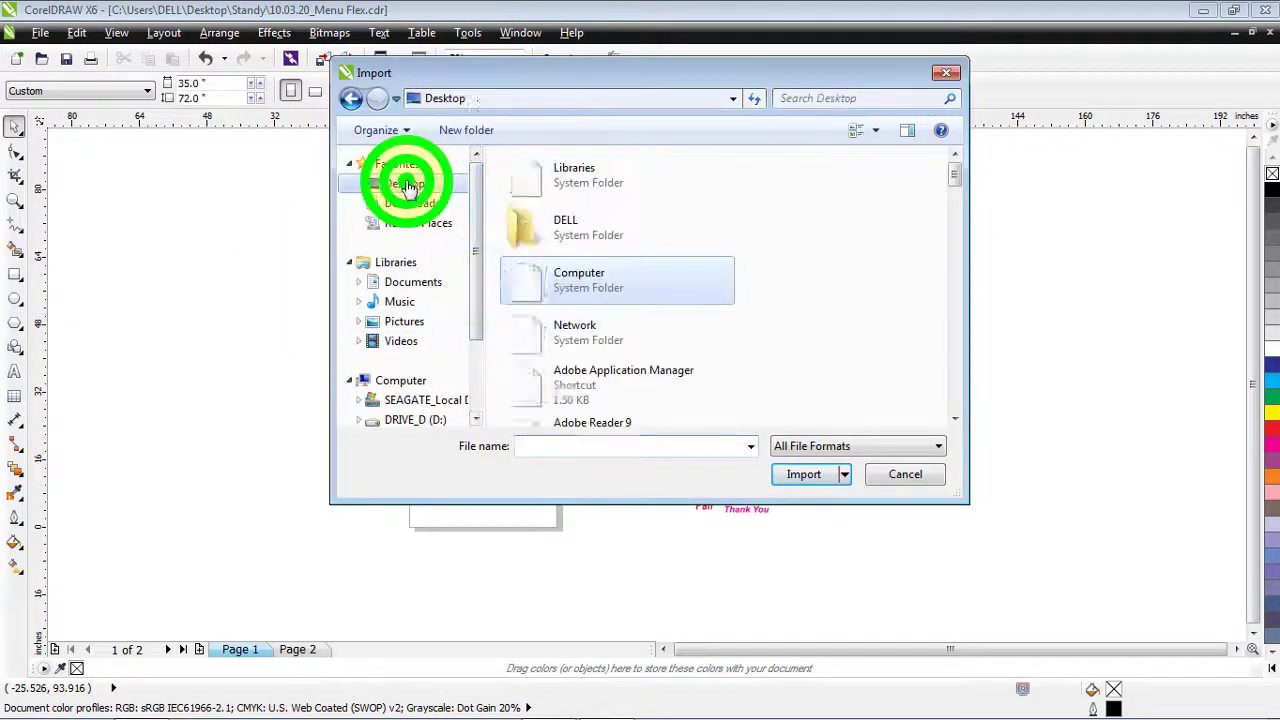
pyautogui.moveTo(955, 180)
pyautogui.mouseDown()
pyautogui.moveTo(950, 300)
pyautogui.moveTo(930, 343)
pyautogui.mouseUp()
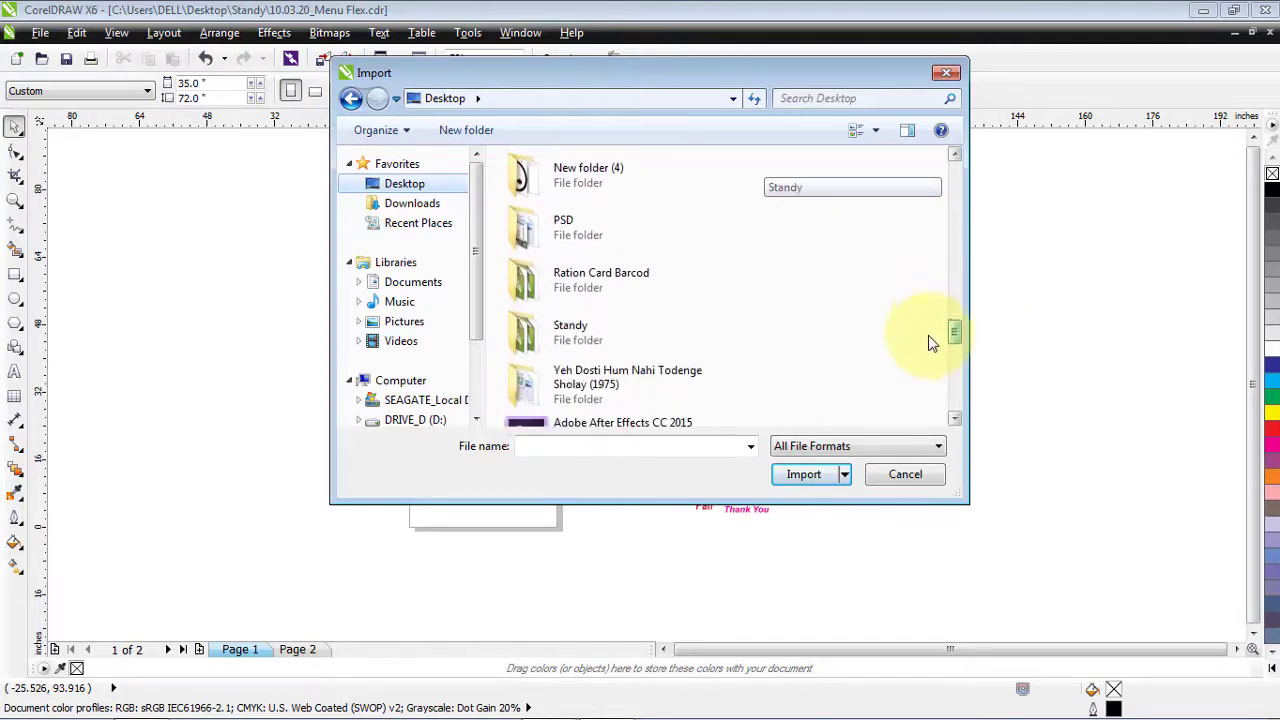
pyautogui.doubleClick(560, 330)
pyautogui.click(548, 207)
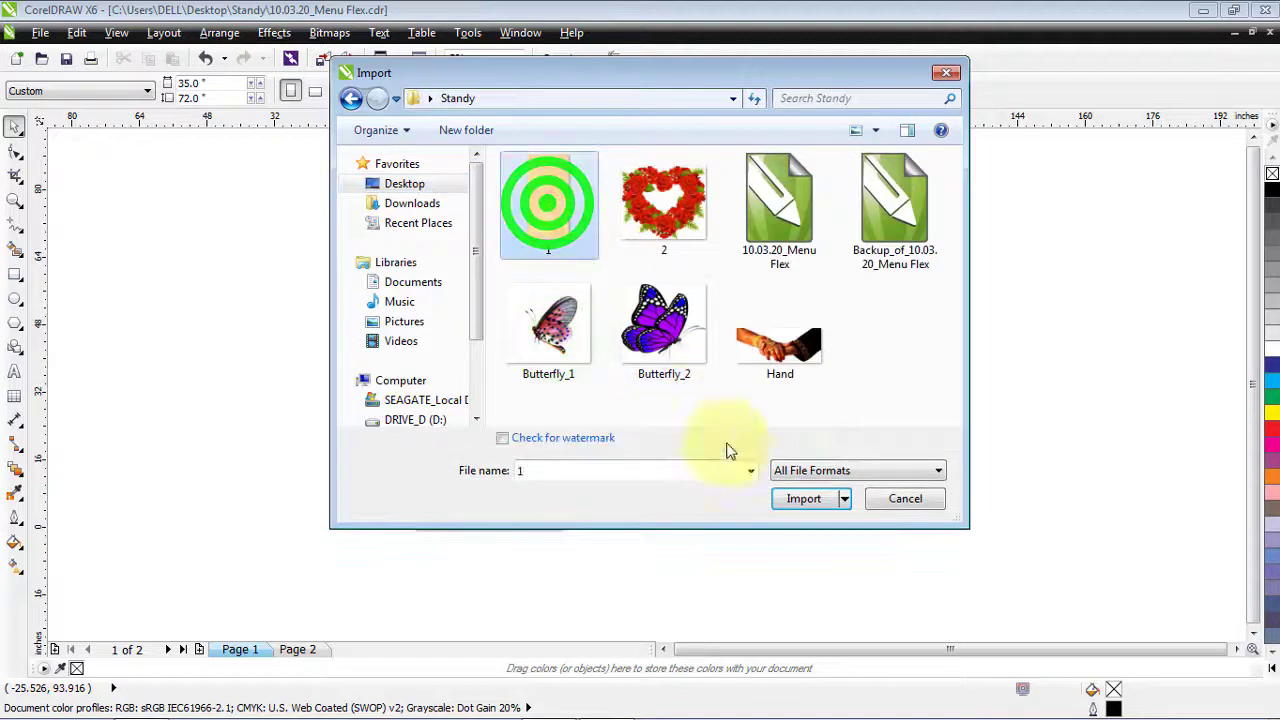
pyautogui.click(798, 476)
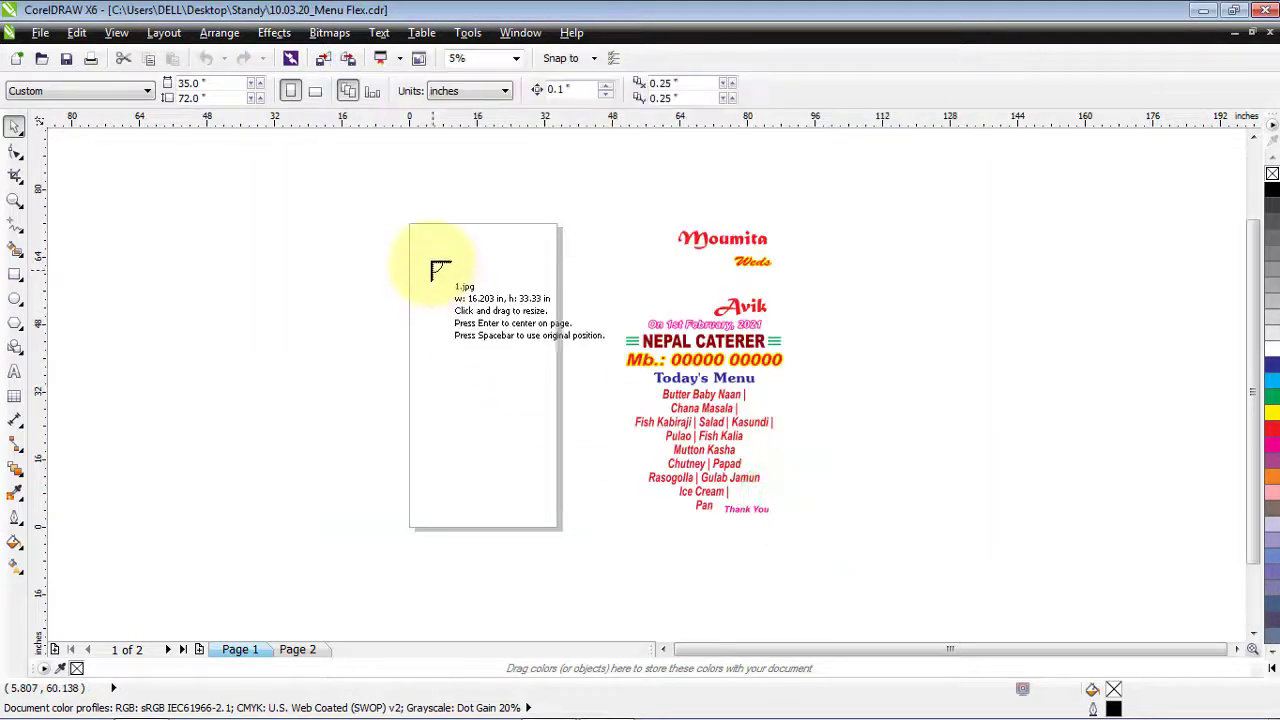
pyautogui.click(430, 258)
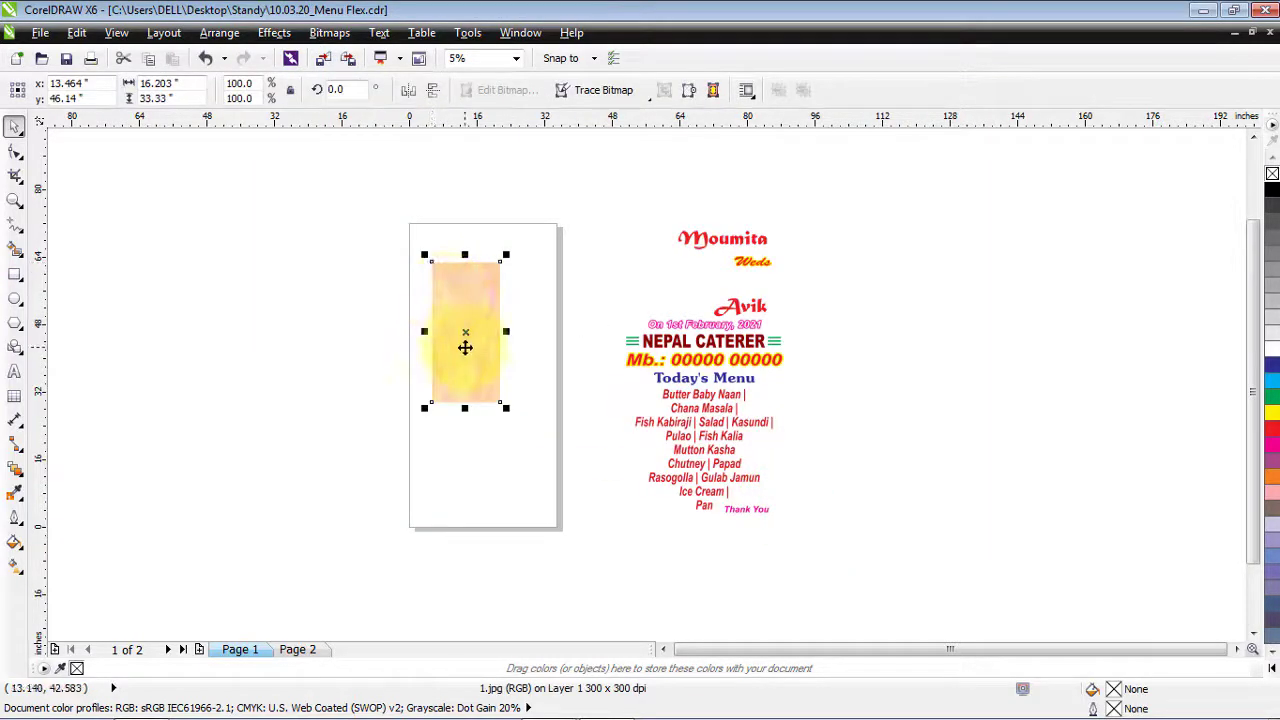
# - Resize the background image to 35 by 72 inches and center it on the page
pyautogui.moveTo(458, 321); pyautogui.dragTo(449, 295)
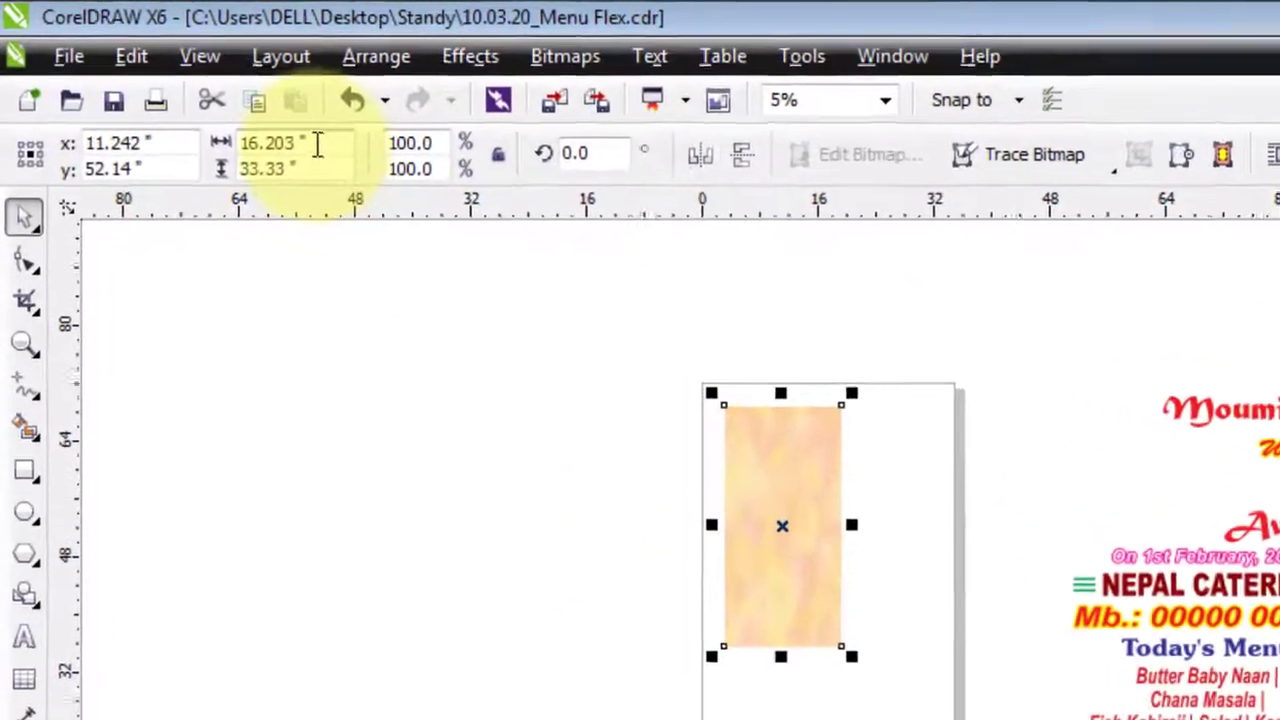
pyautogui.click(266, 121)
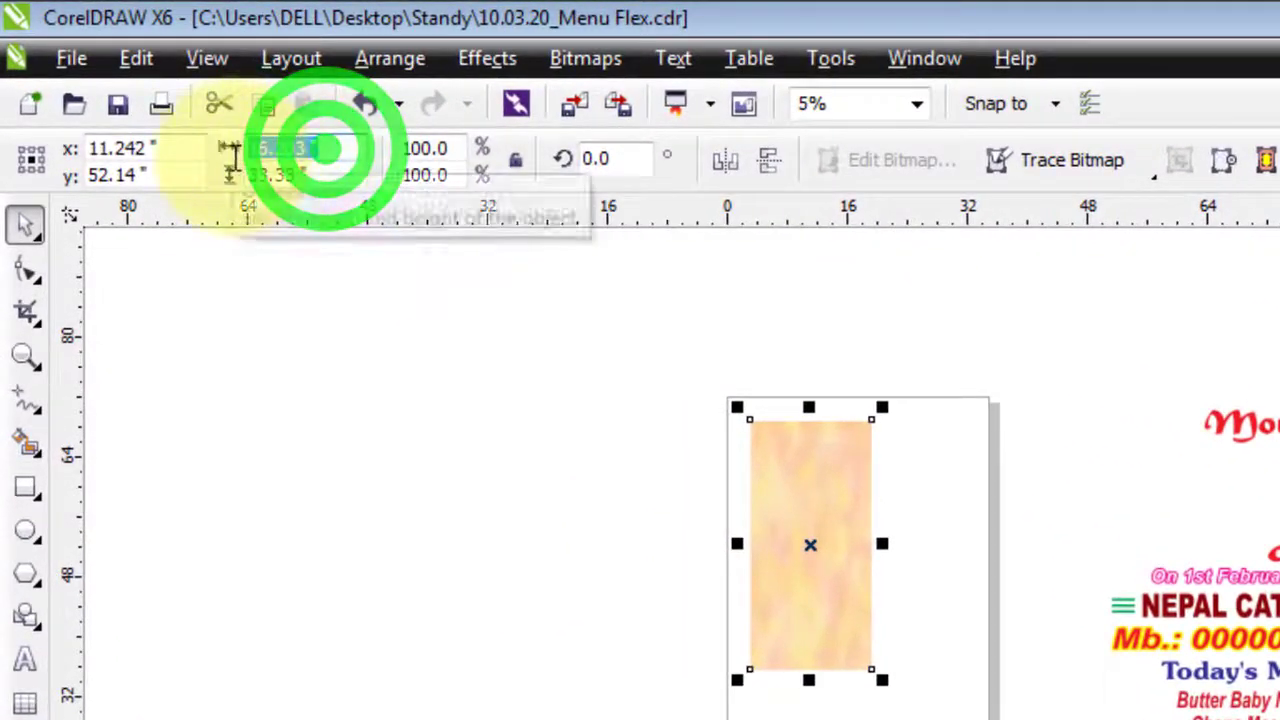
pyautogui.write('35')
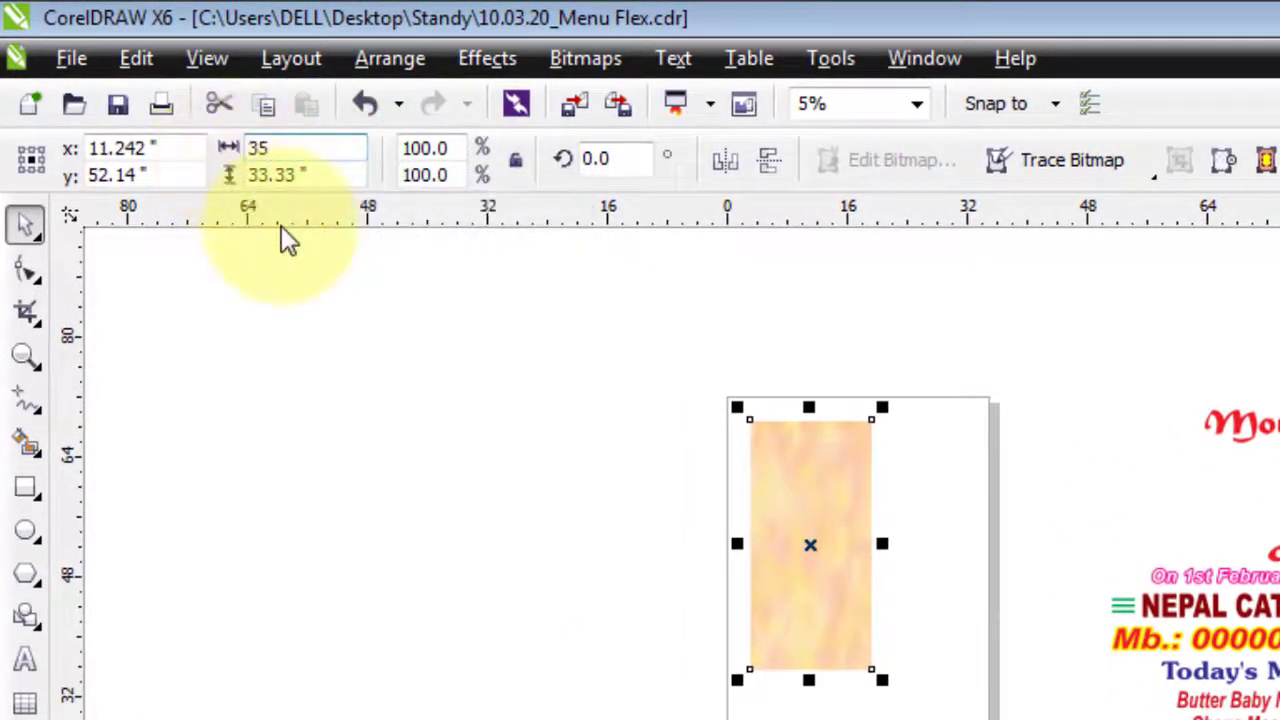
pyautogui.press('Tab')
pyautogui.write('72')
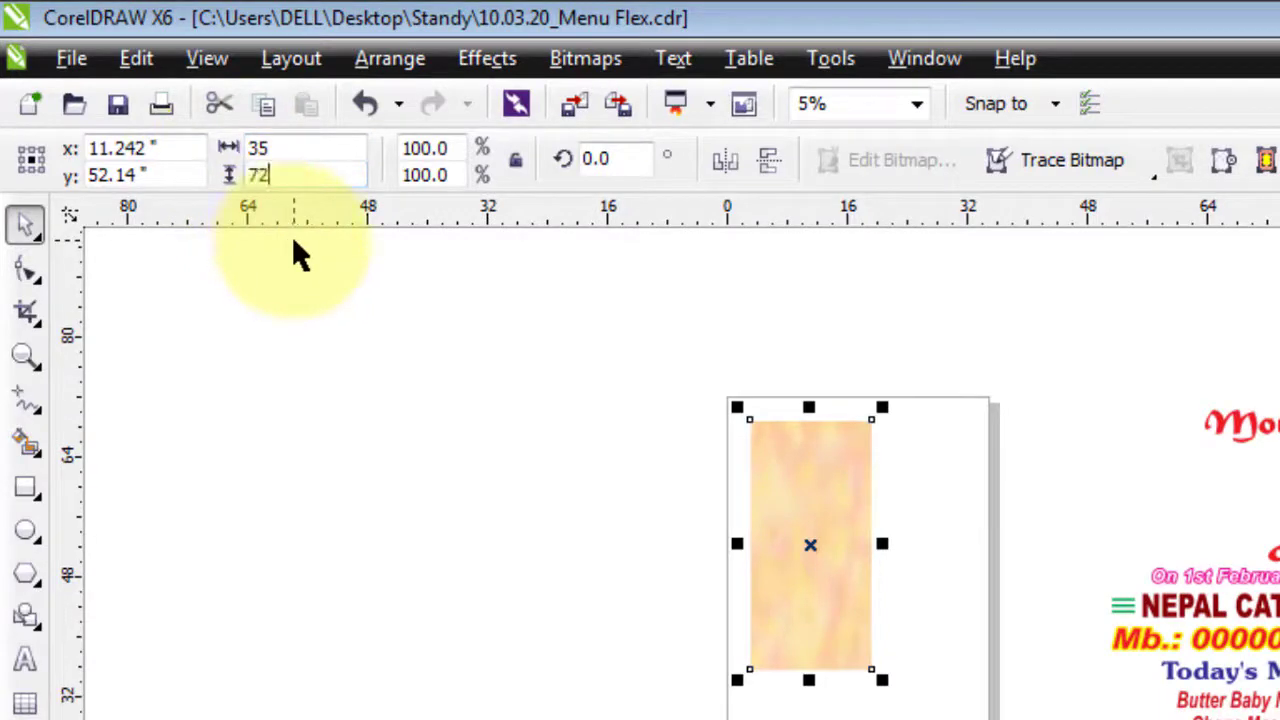
pyautogui.press('Return')
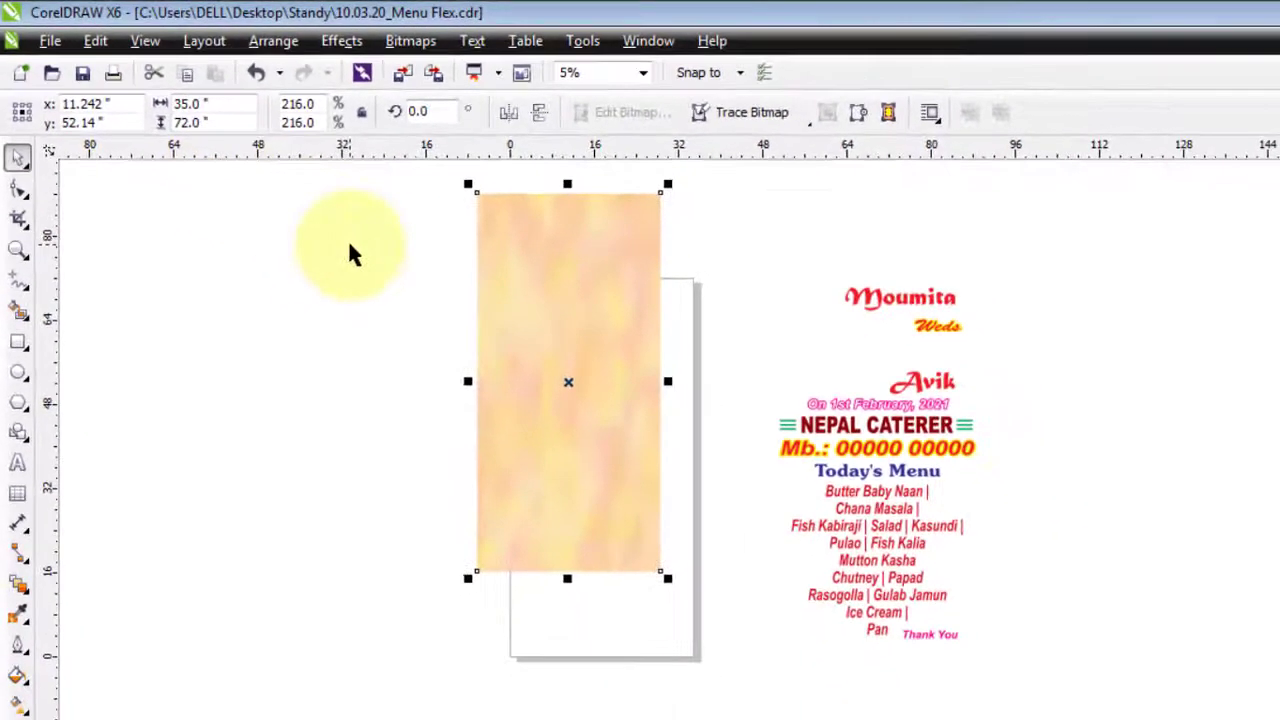
pyautogui.press('p')
pyautogui.click(390, 302)
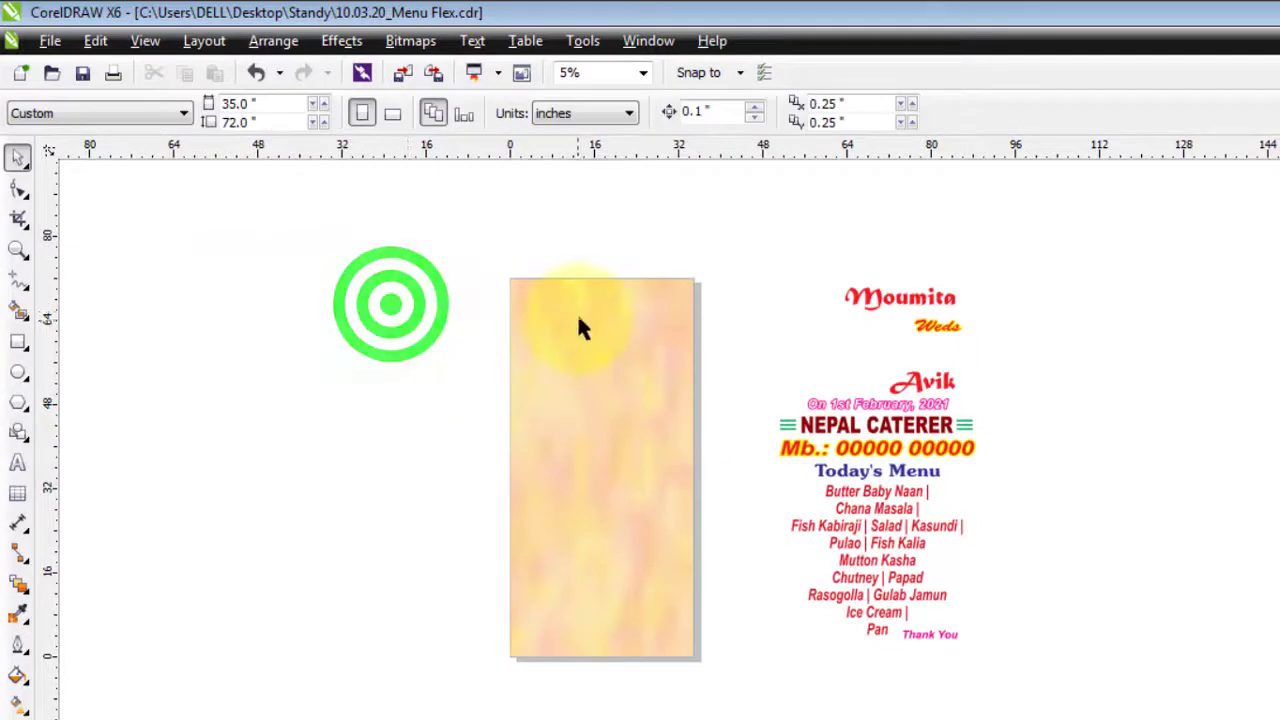
pyautogui.click(481, 233)
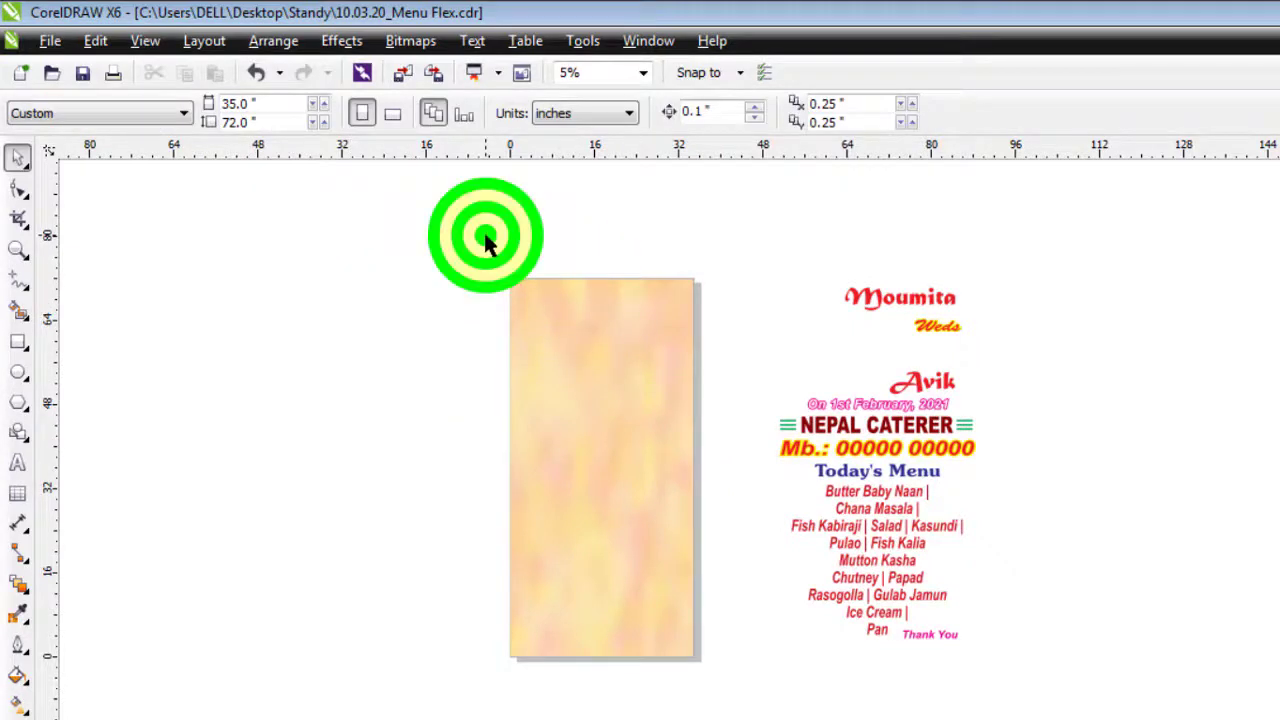
# - Import the rose heart image 2.jpg from the Standy folder and place it on the background
pyautogui.click(402, 73)
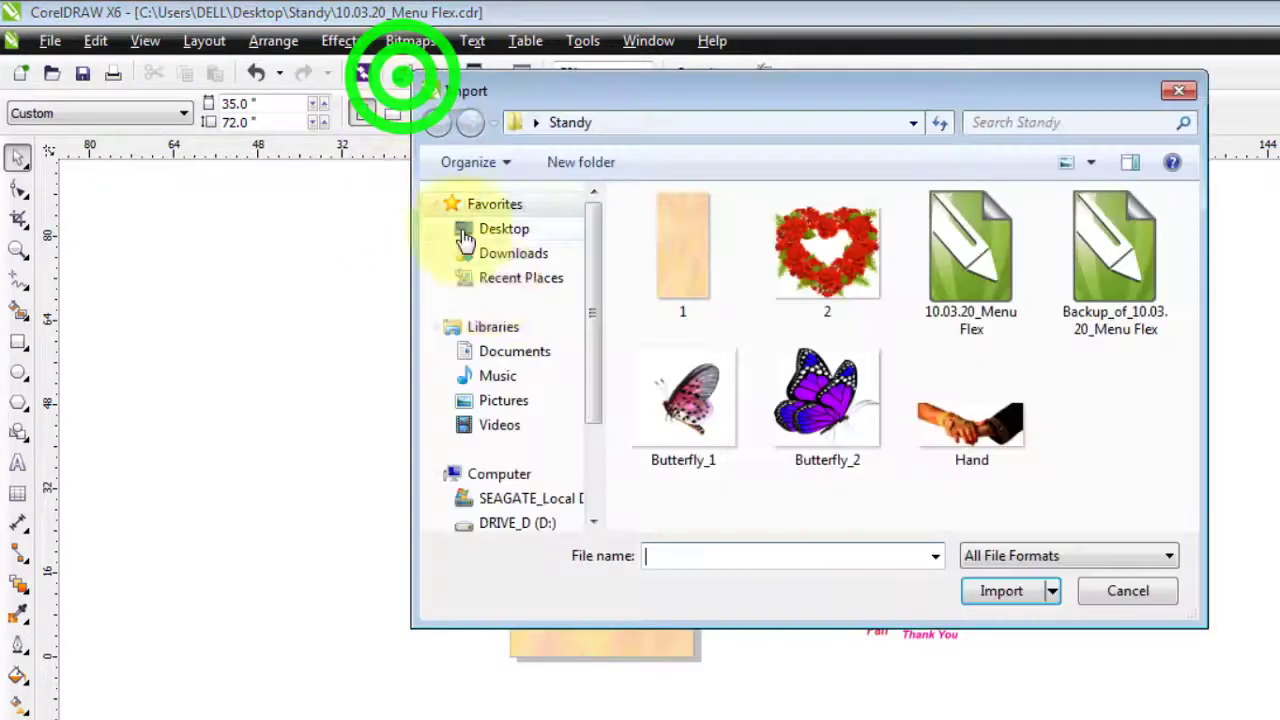
pyautogui.click(815, 290)
pyautogui.click(992, 618)
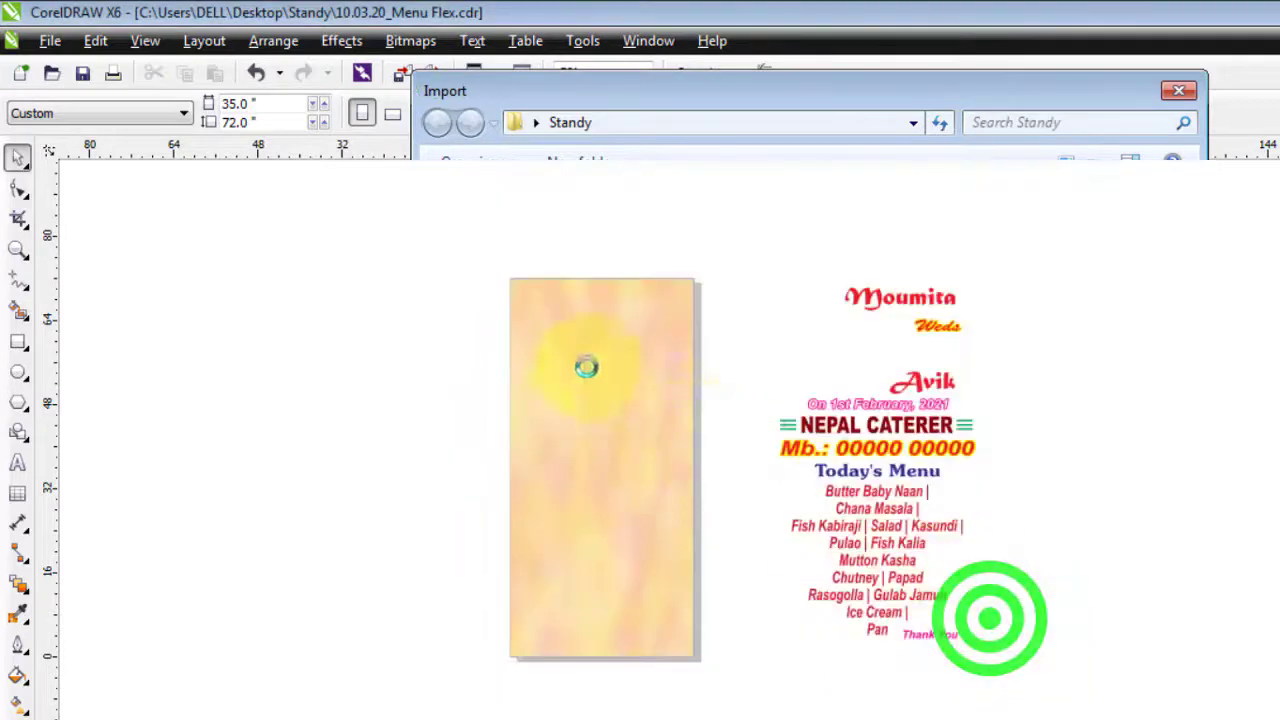
pyautogui.click(549, 323)
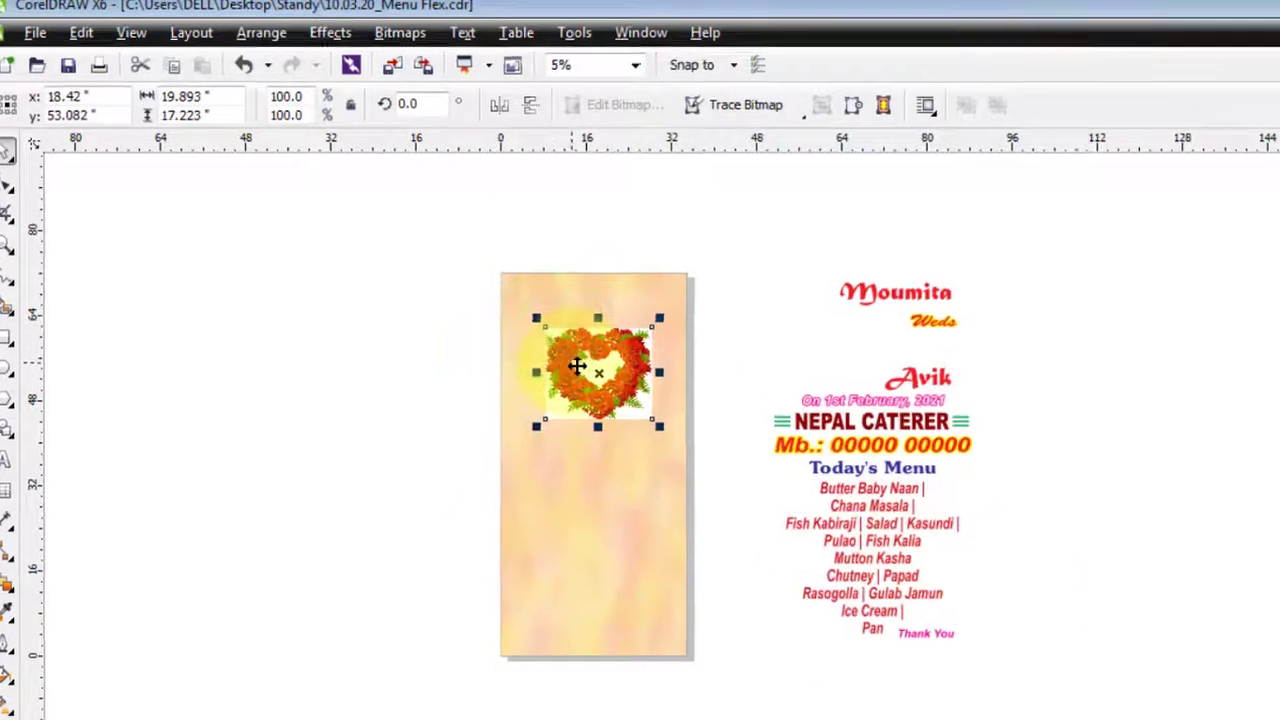
# - Move the rose heart image to the upper left area of the page, fully inside its left edge
pyautogui.moveTo(577, 366); pyautogui.dragTo(517, 347)
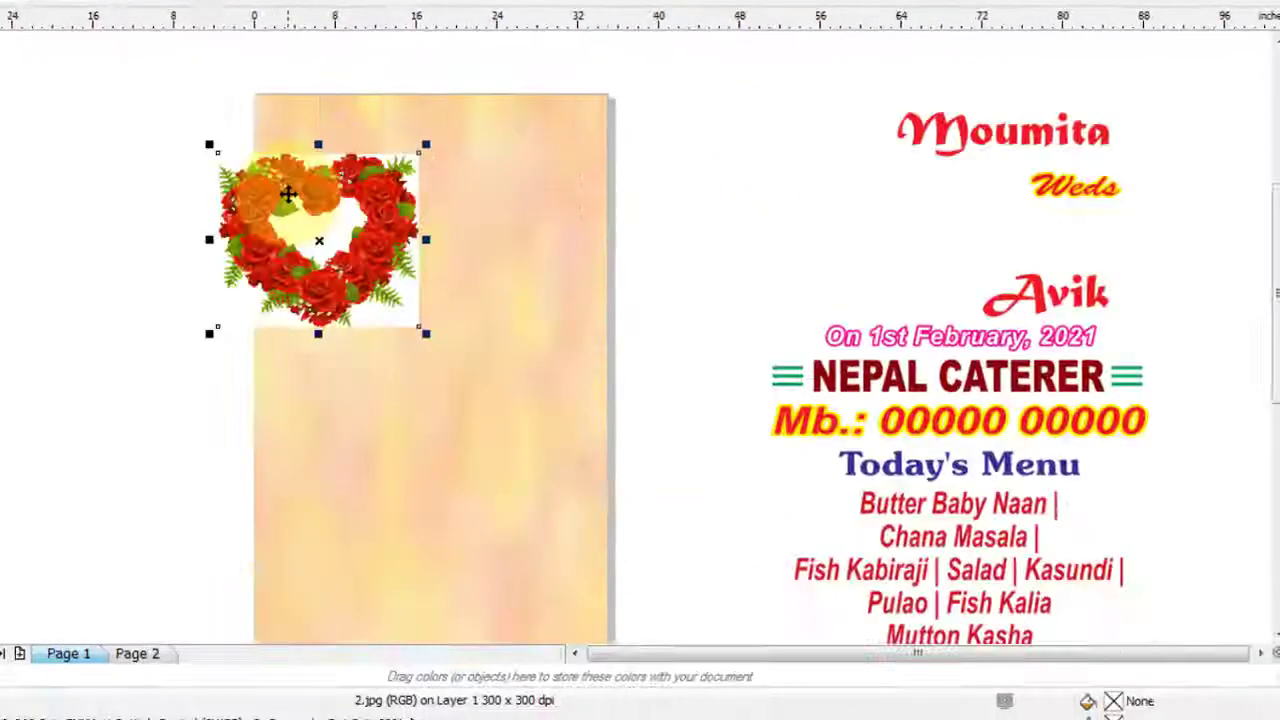
pyautogui.scroll(1, 288, 193)
pyautogui.moveTo(345, 280); pyautogui.dragTo(455, 278)
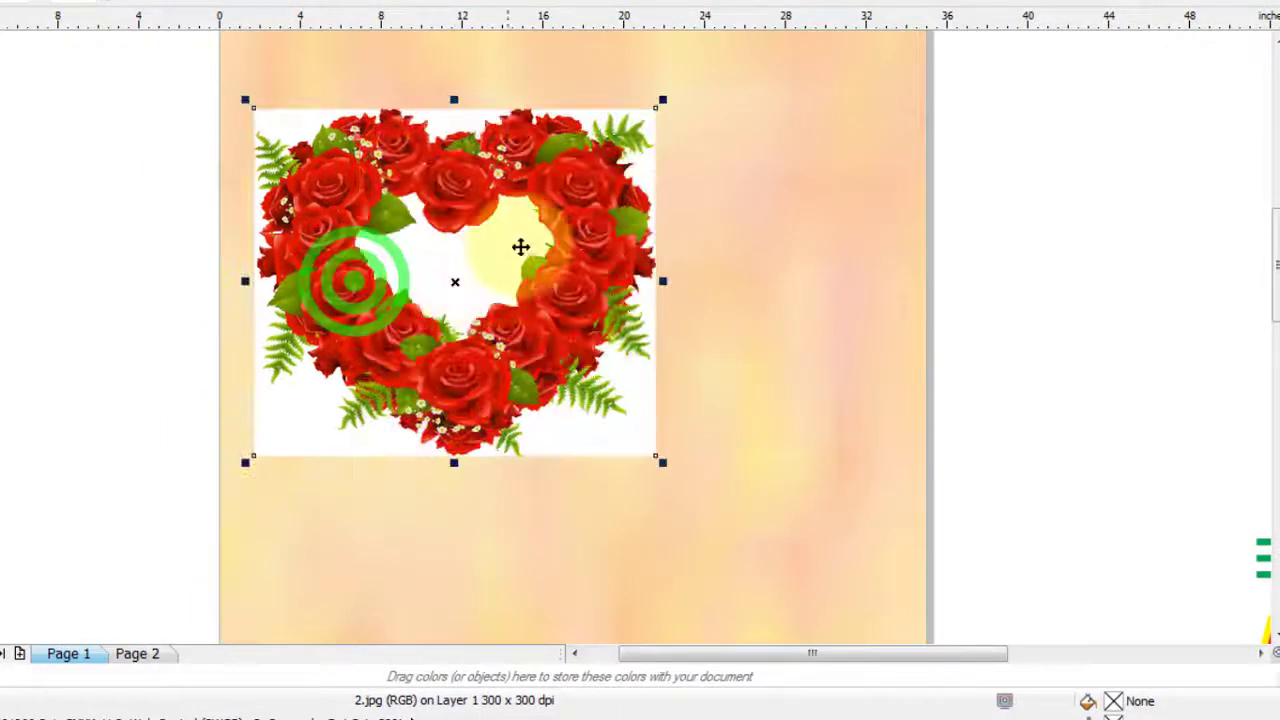
pyautogui.scroll(1, 520, 247)
pyautogui.scroll(-1, 512, 286)
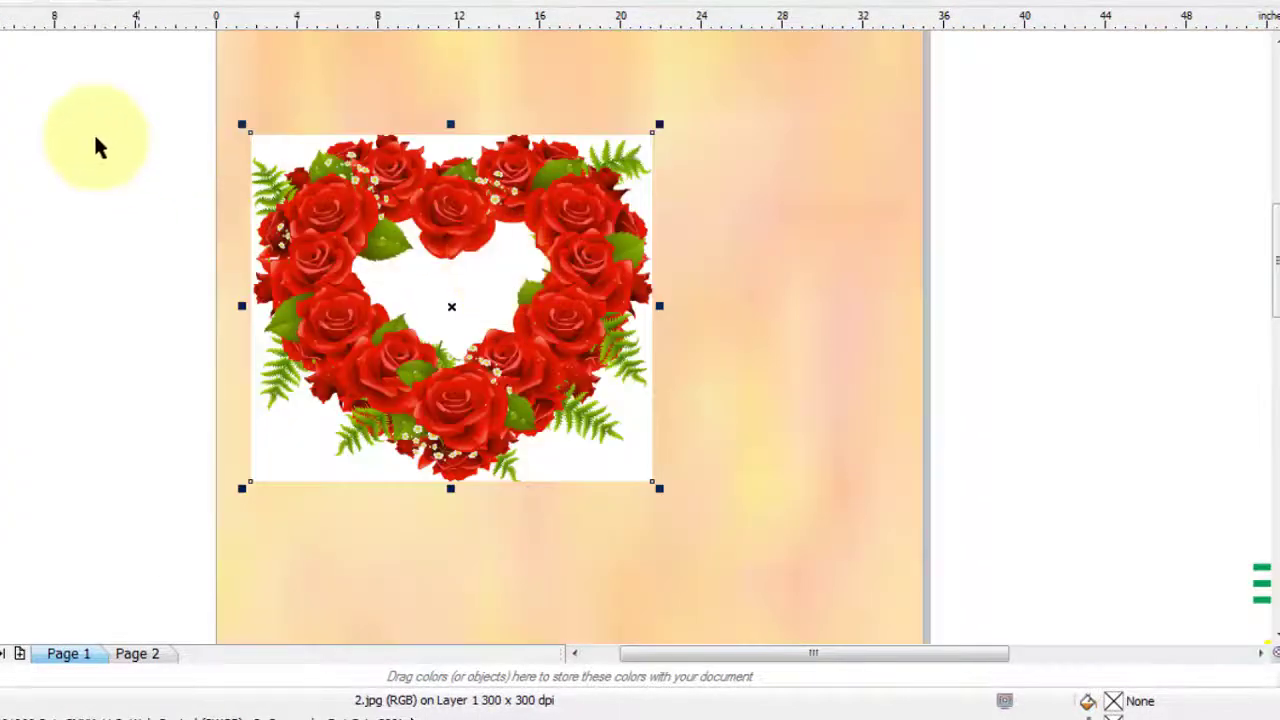
# - Hide the white background of the rose heart image with a Bitmap Color Mask at tolerance 50
pyautogui.moveTo(100, 110); pyautogui.dragTo(804, 537)
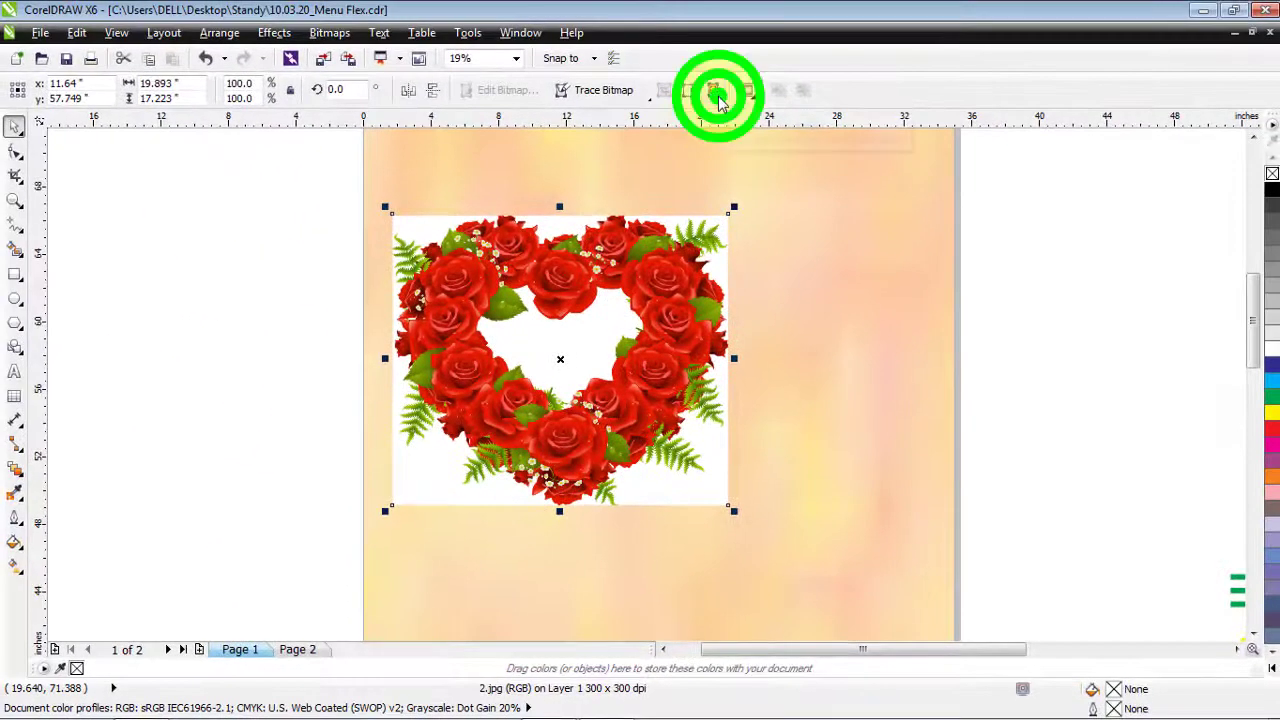
pyautogui.click(716, 93)
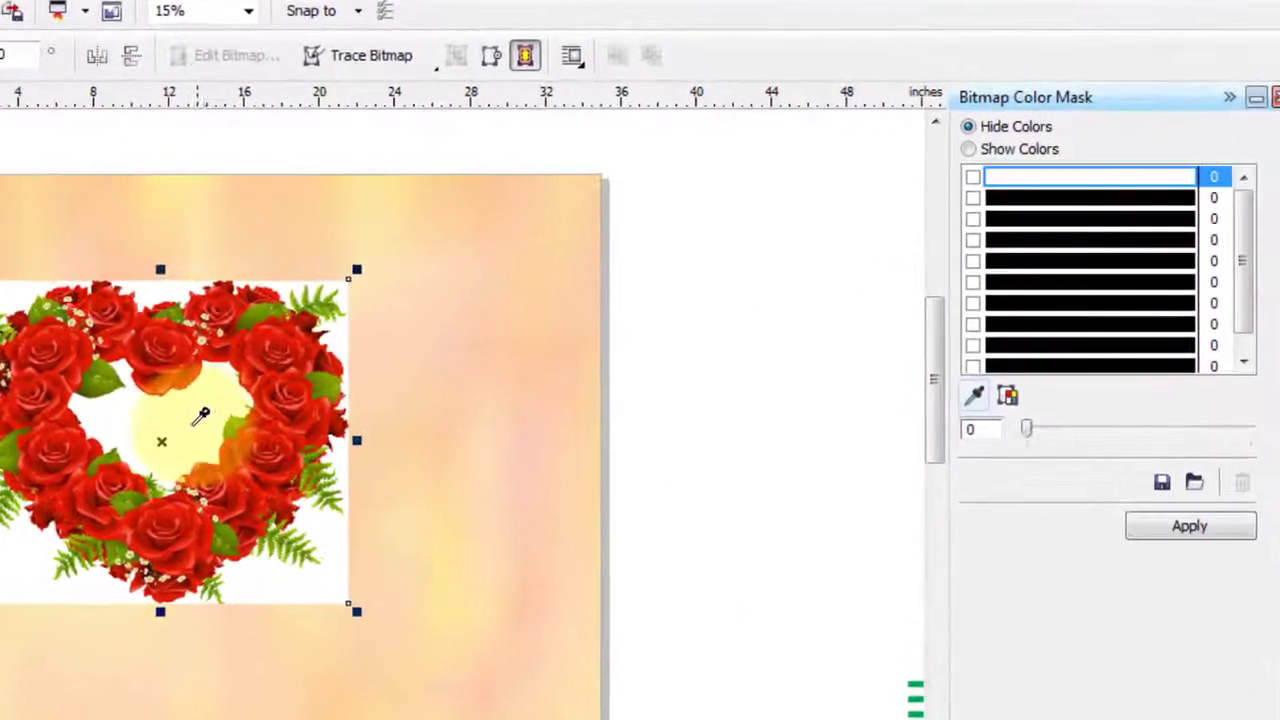
pyautogui.click(469, 352)
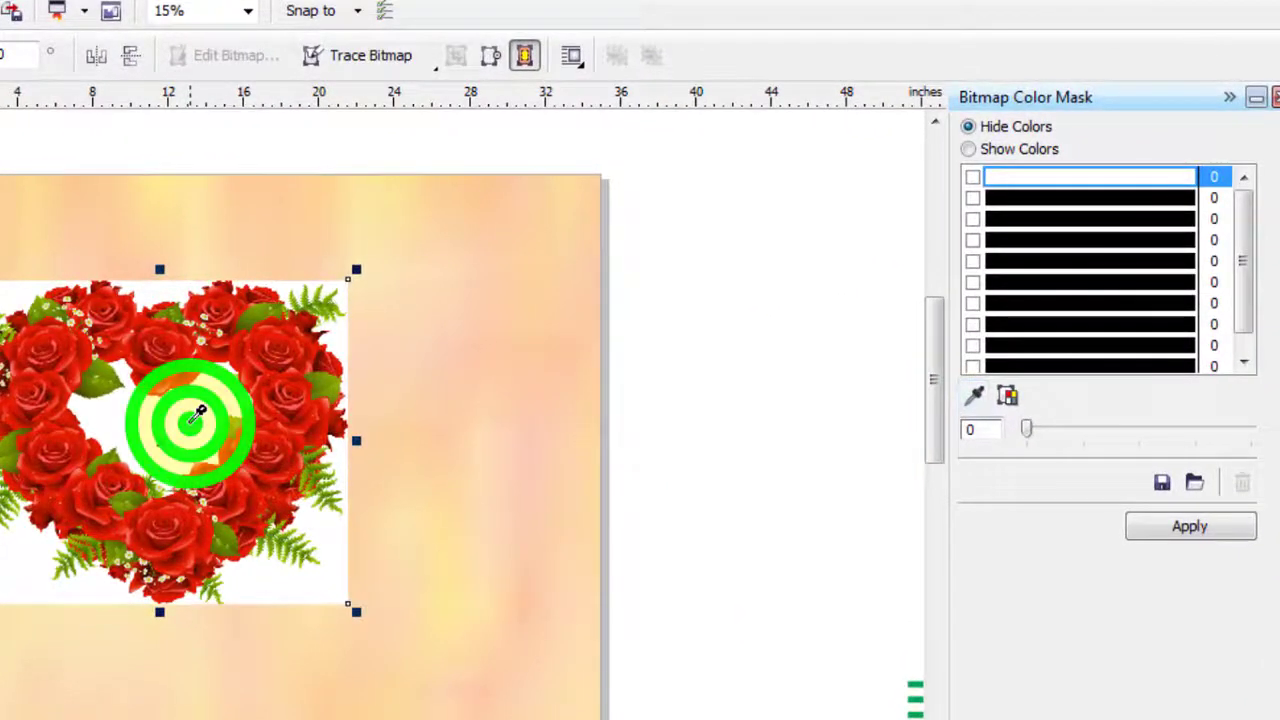
pyautogui.click(974, 179)
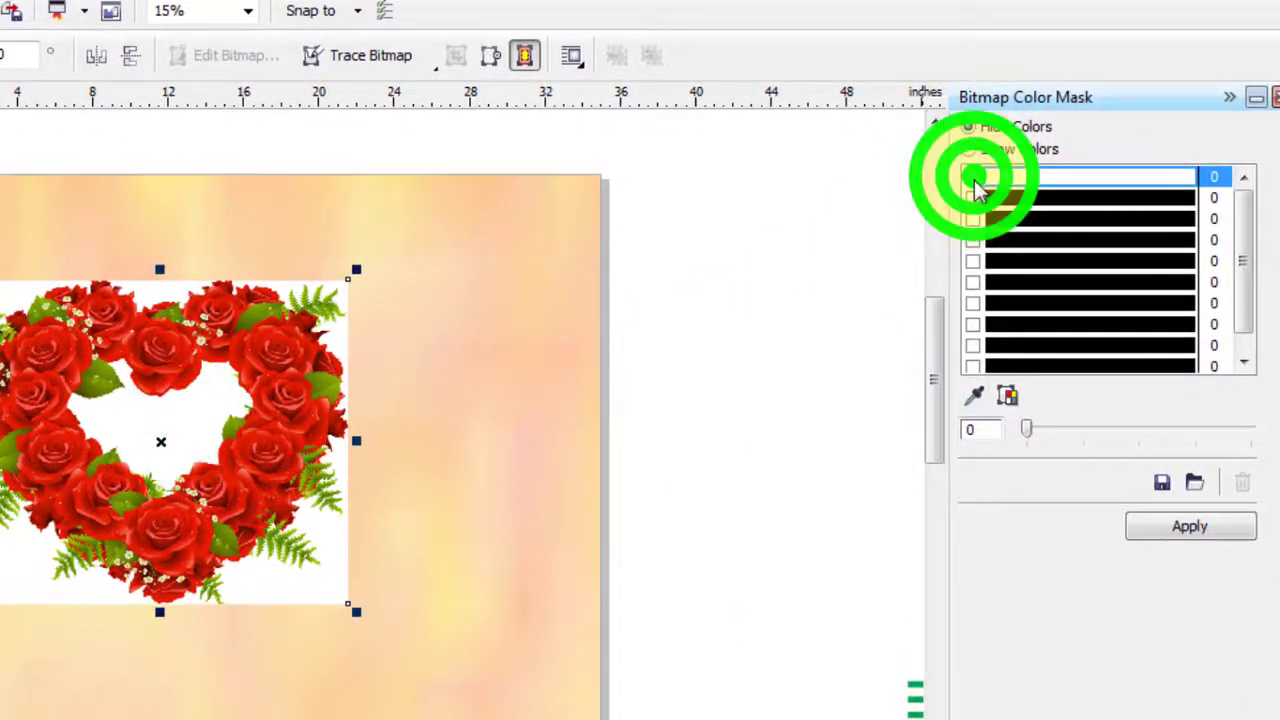
pyautogui.click(985, 432)
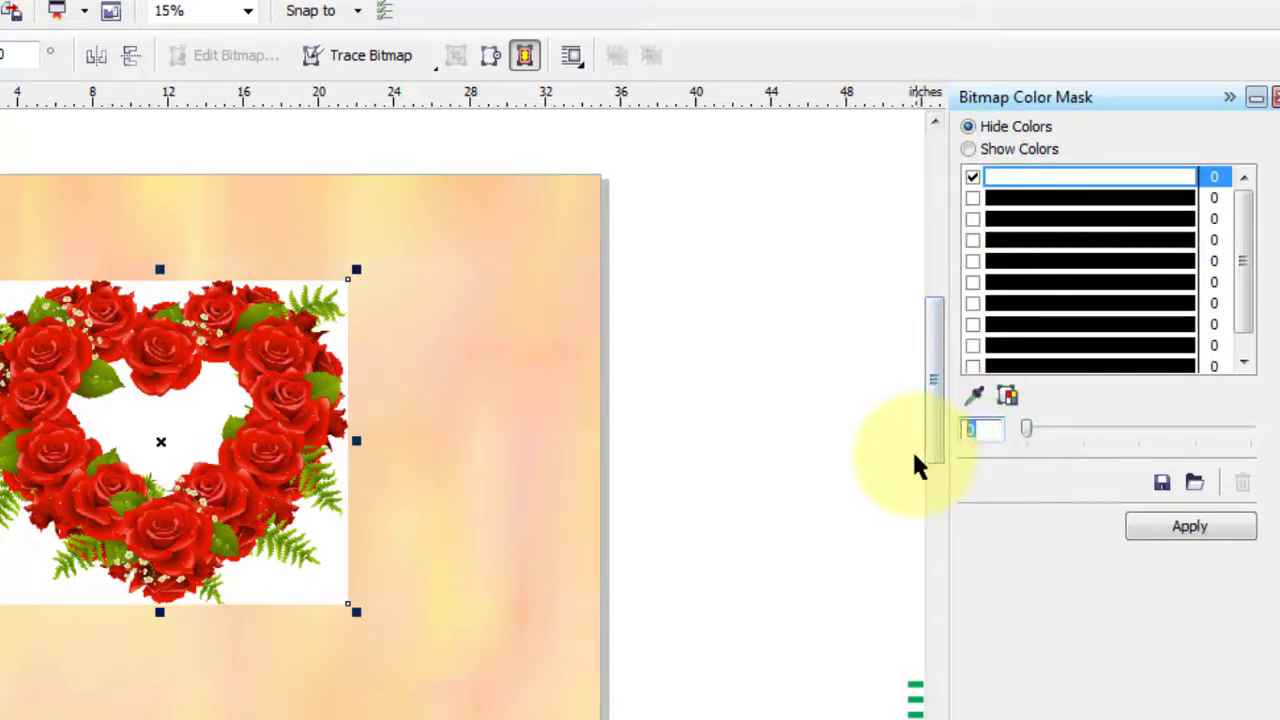
pyautogui.write('50')
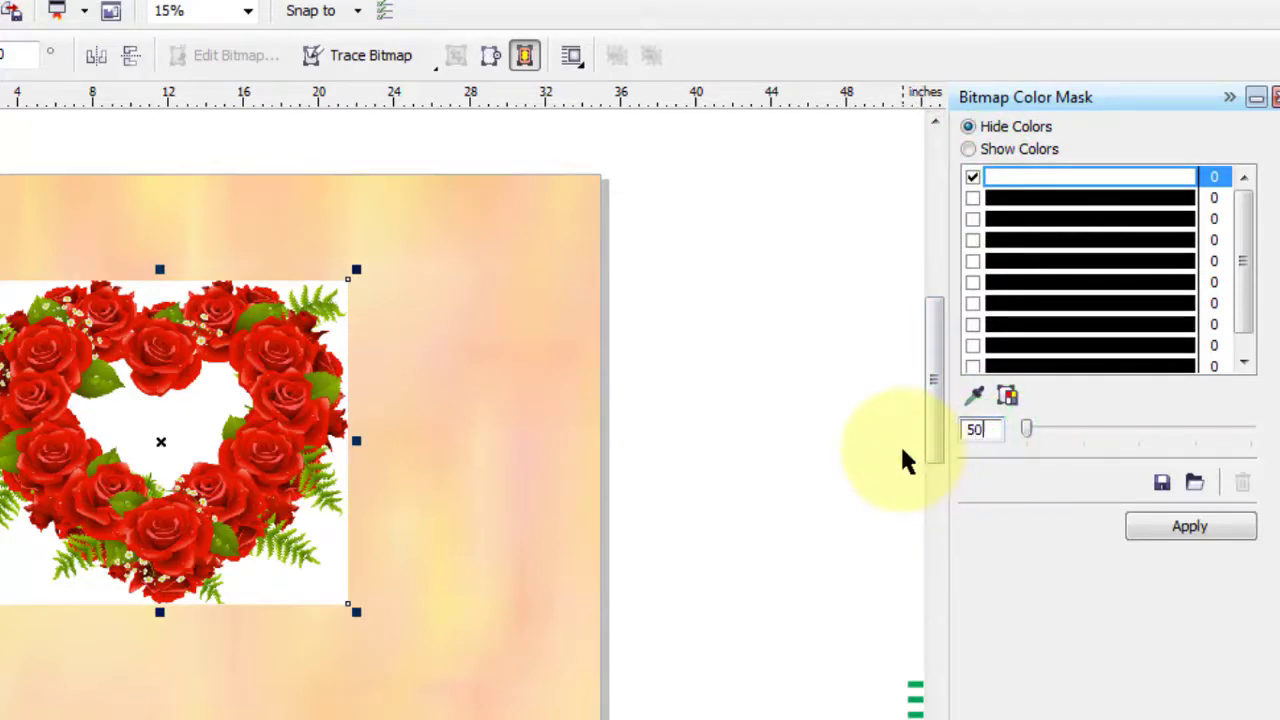
pyautogui.click(1168, 528)
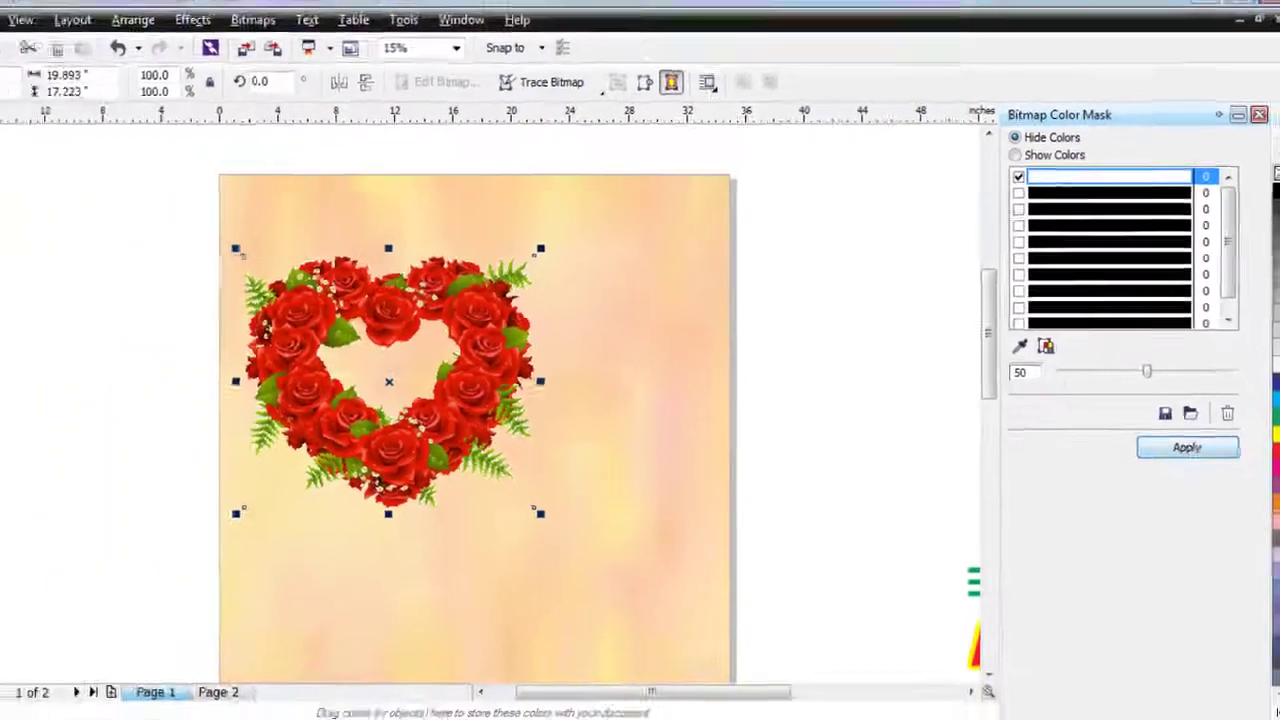
# - Shift the rose heart image about 2 inches to the right on the page
pyautogui.click(14, 120)
pyautogui.click(166, 266)
pyautogui.moveTo(449, 315); pyautogui.dragTo(477, 319)
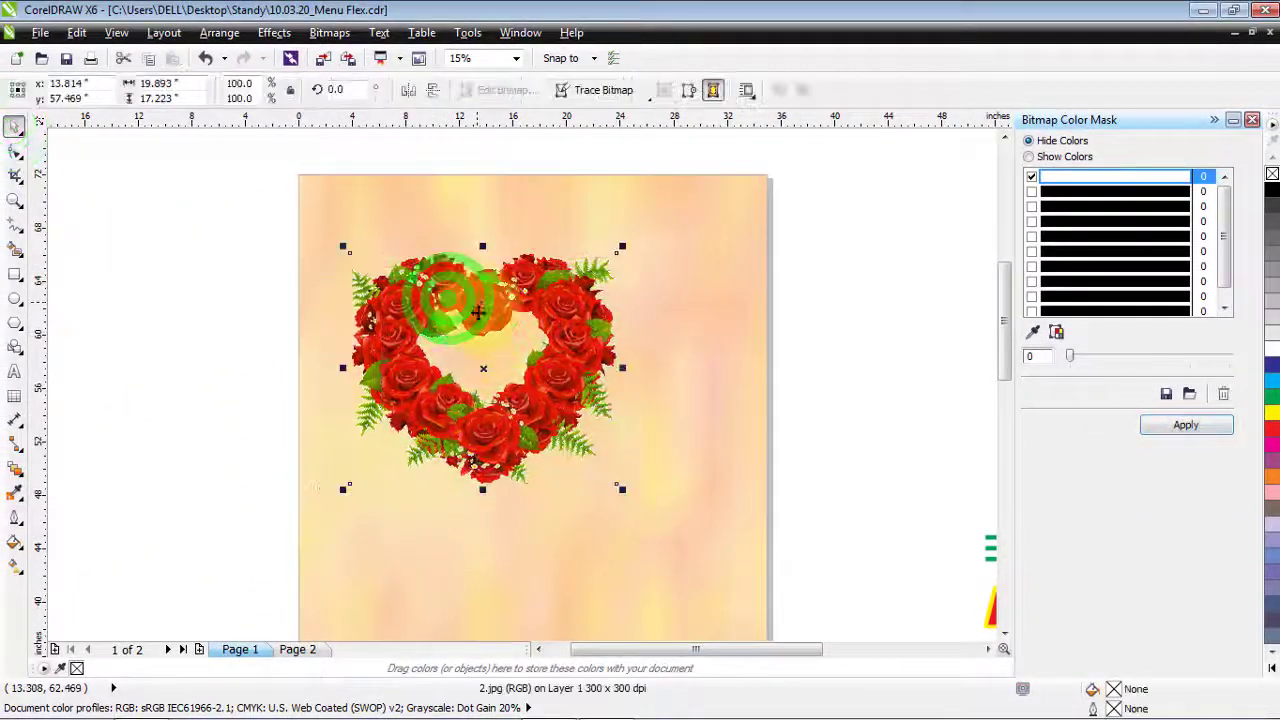
pyautogui.click(252, 296)
# - Import Butterfly_1, Butterfly_2 and Hand from the Standy folder and place them around the page's upper left area
pyautogui.click(321, 58)
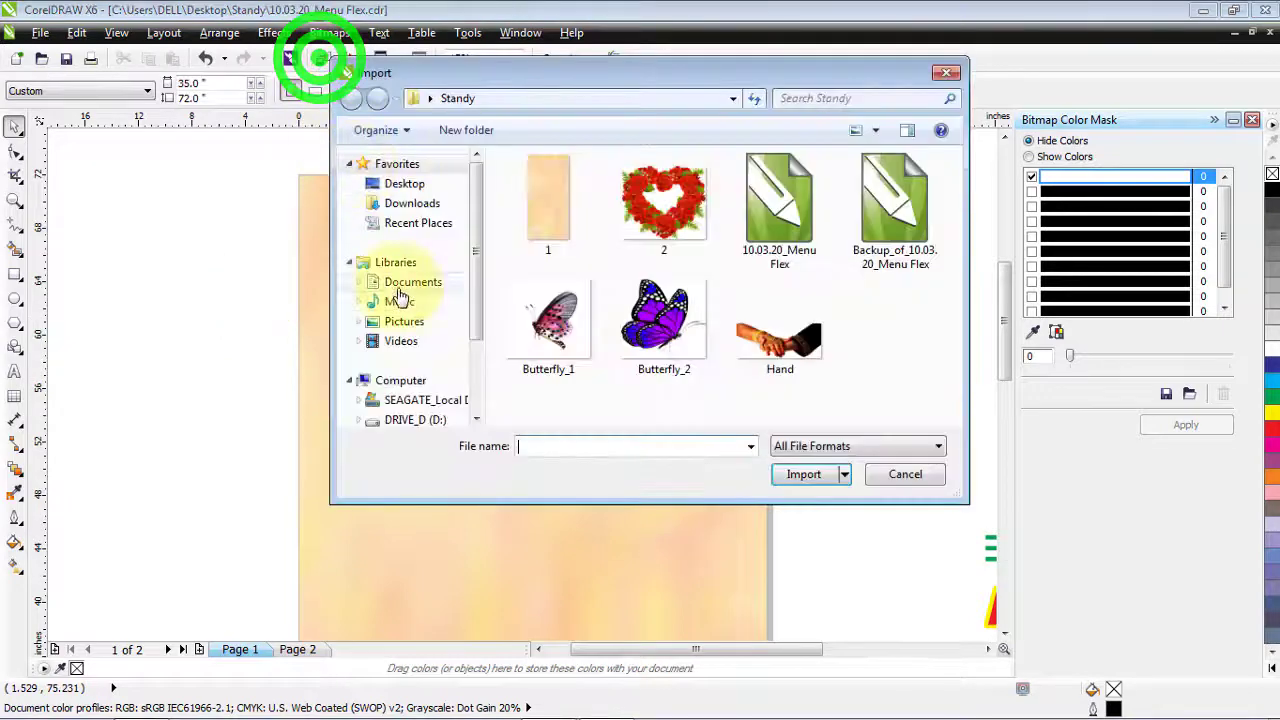
pyautogui.click(548, 340)
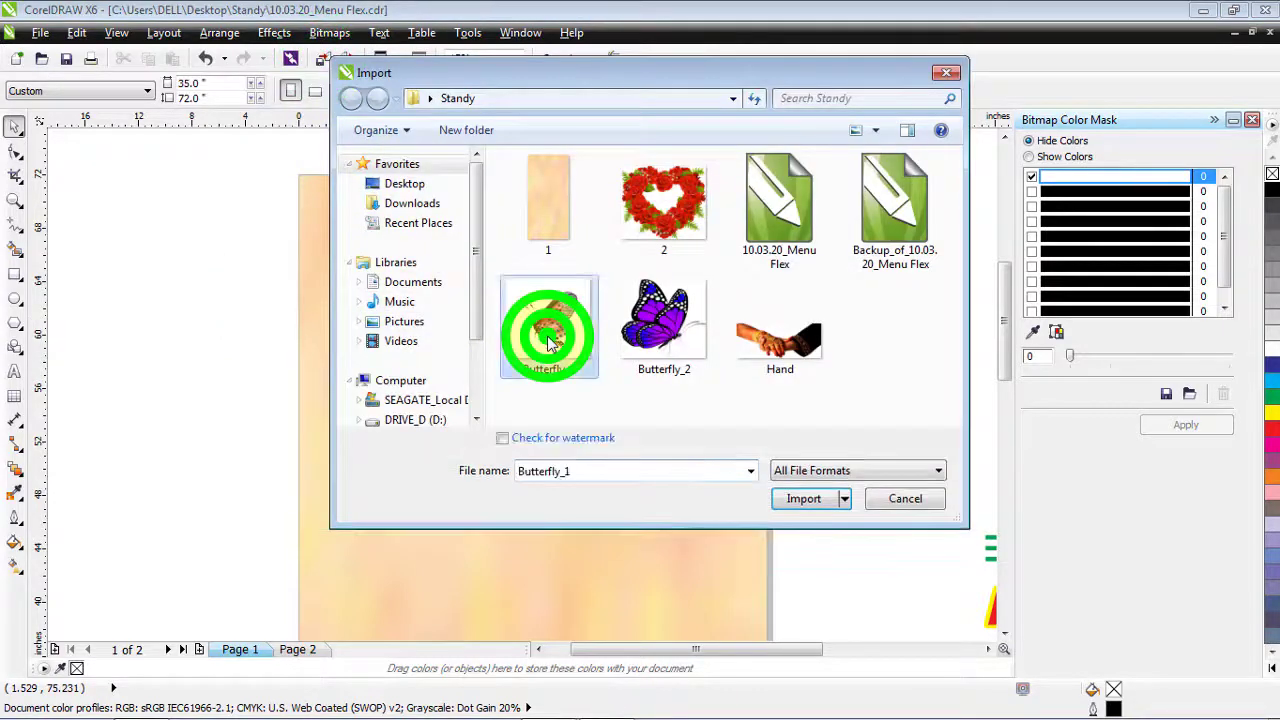
pyautogui.keyDown('ctrl'); pyautogui.click(663, 335); pyautogui.keyUp('ctrl')
pyautogui.keyDown('ctrl'); pyautogui.click(750, 348); pyautogui.keyUp('ctrl')
pyautogui.click(800, 497)
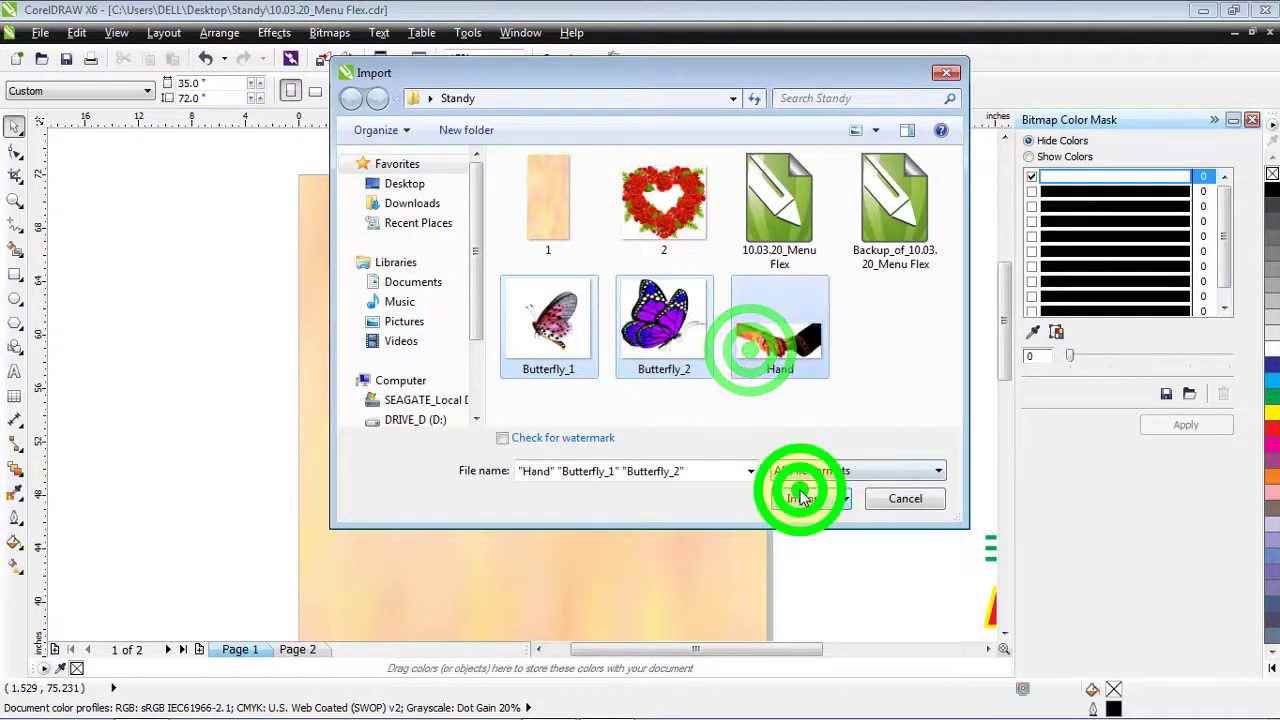
pyautogui.click(158, 297)
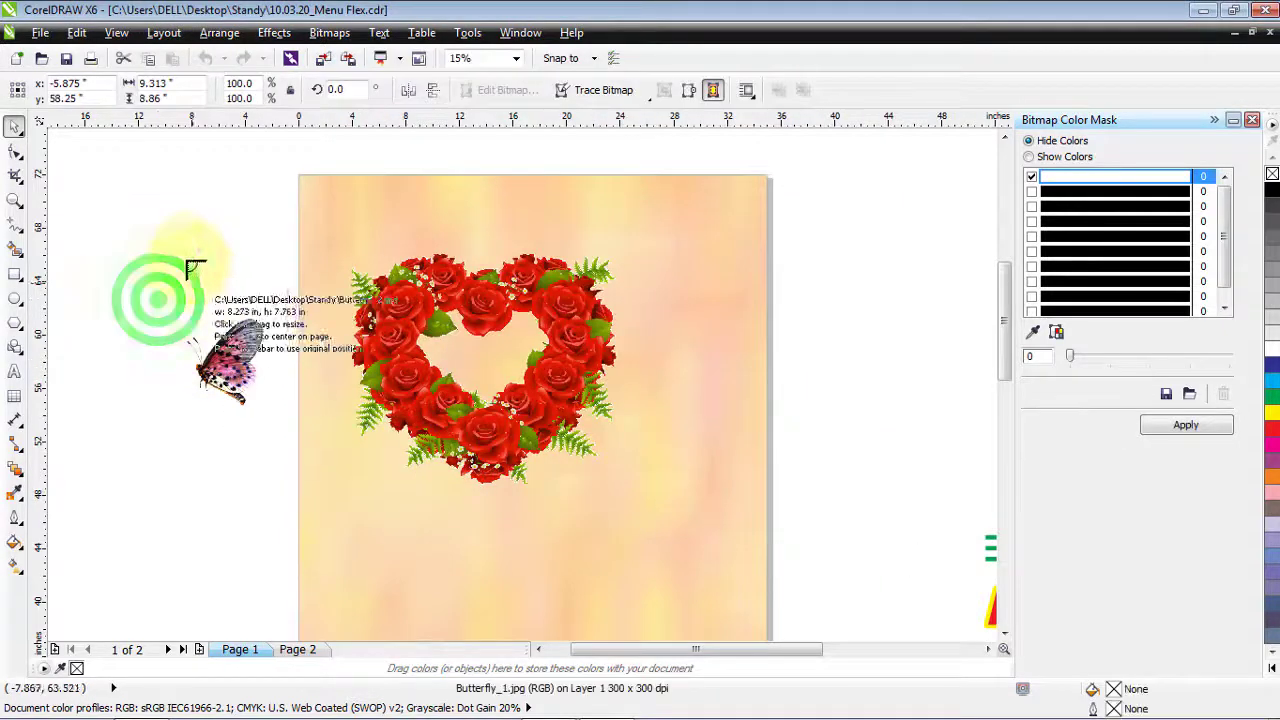
pyautogui.click(163, 189)
pyautogui.click(291, 203)
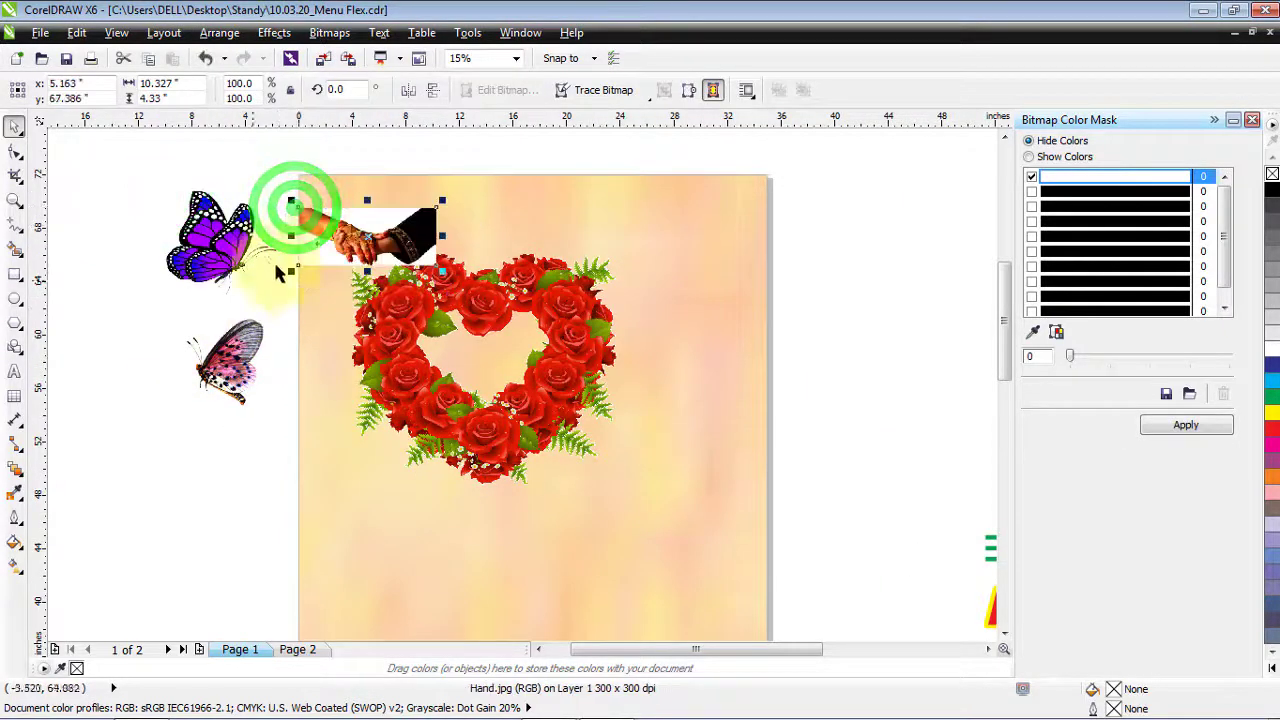
# - Move the hand image to the page's upper right area and mask out its white background at tolerance 49
pyautogui.moveTo(333, 233); pyautogui.dragTo(621, 222)
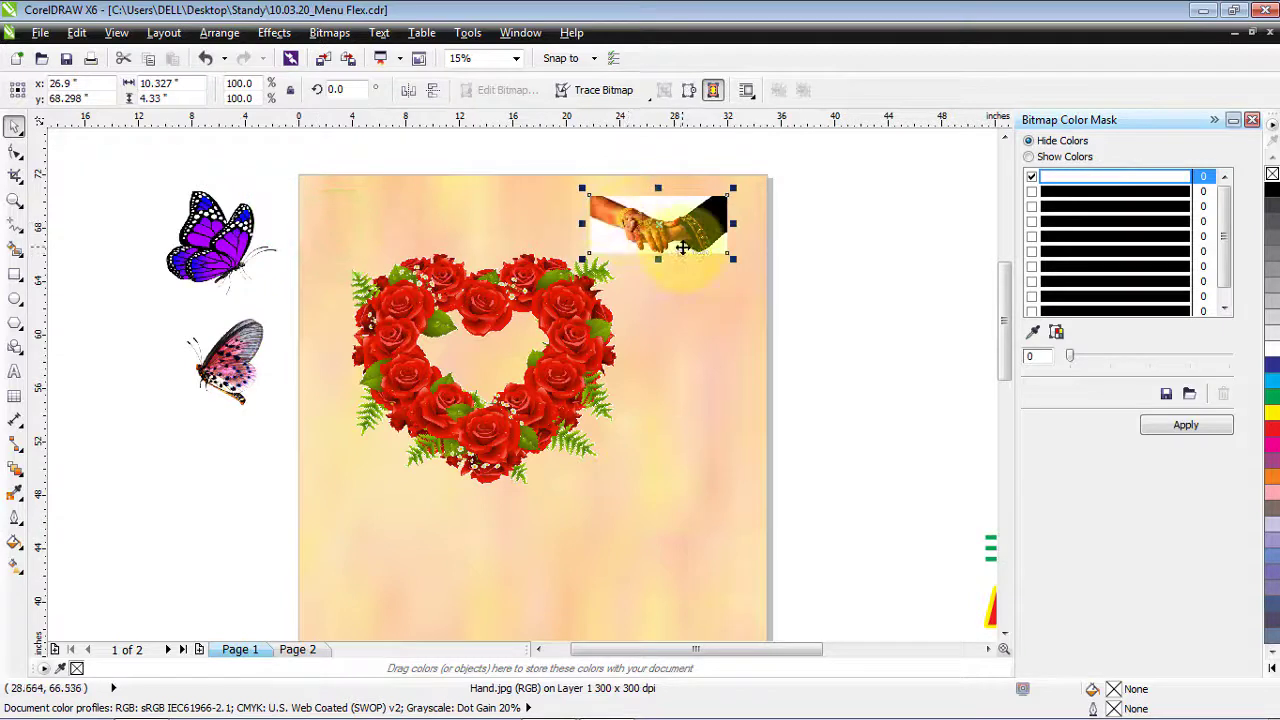
pyautogui.click(1037, 336)
pyautogui.click(667, 203)
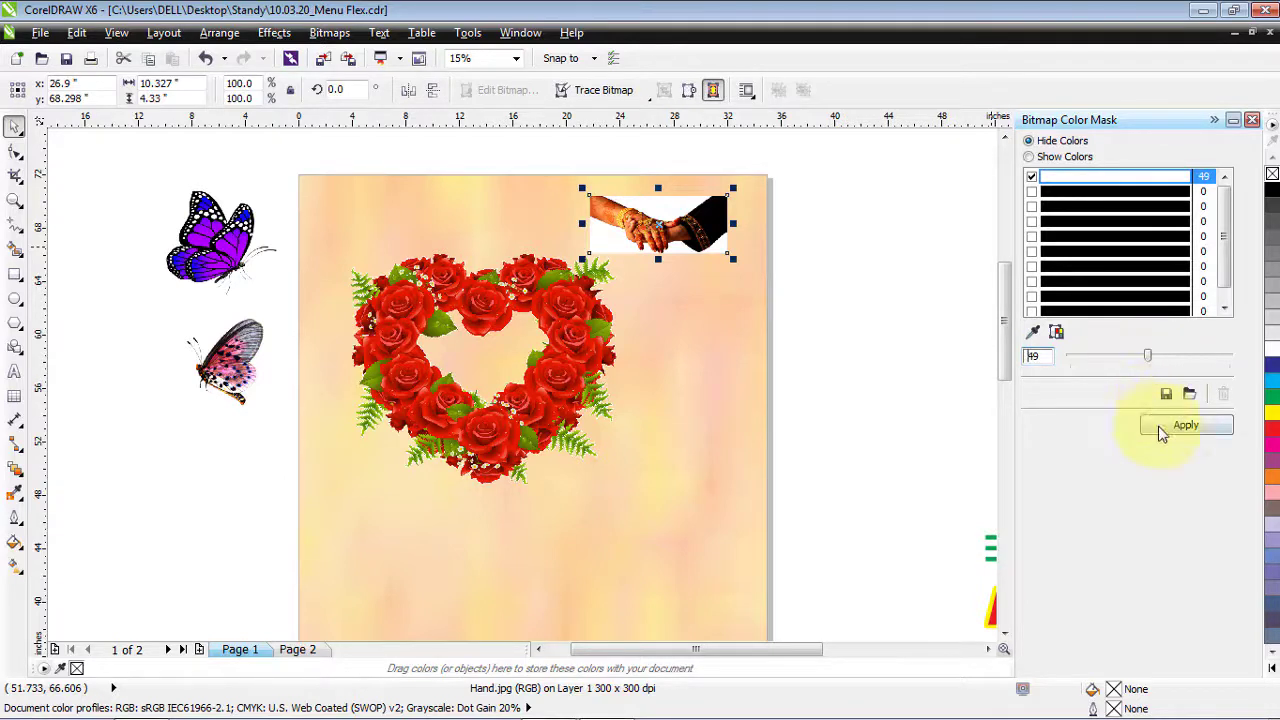
pyautogui.click(498, 155)
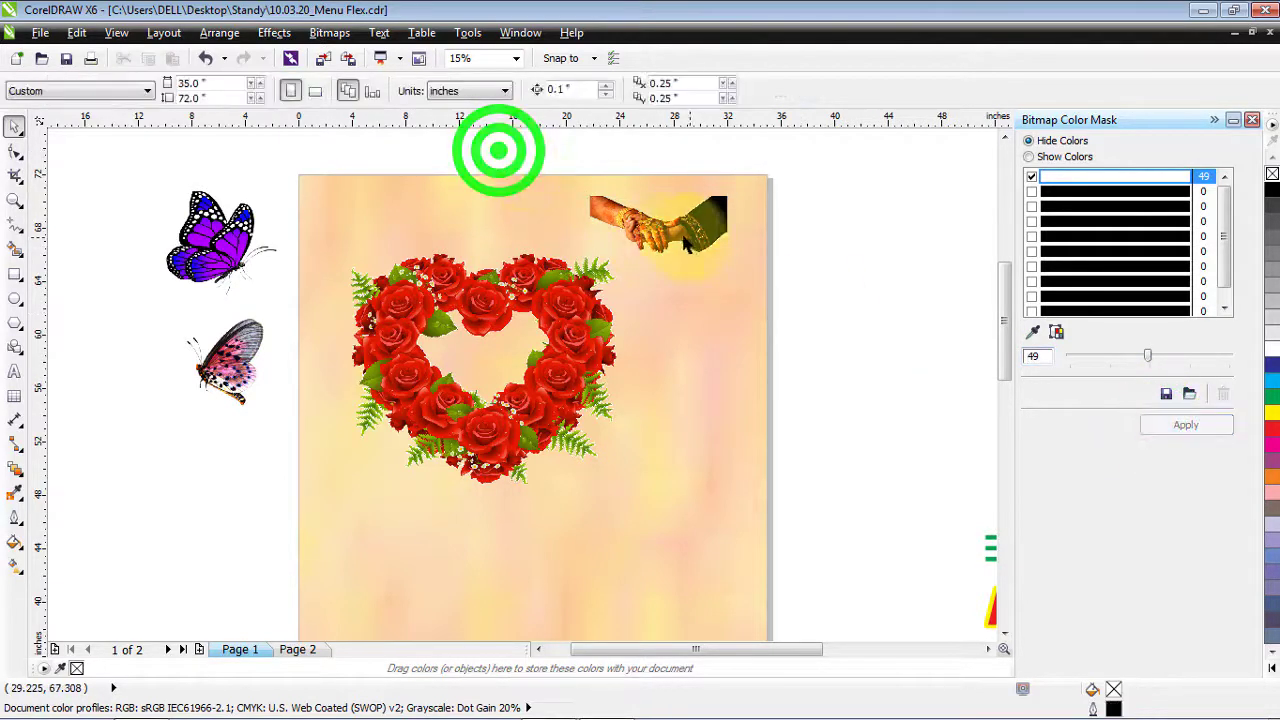
# - Move the hand image into the opening of the rose heart and bring the rose heart to the front of the page
pyautogui.moveTo(674, 234); pyautogui.dragTo(506, 358)
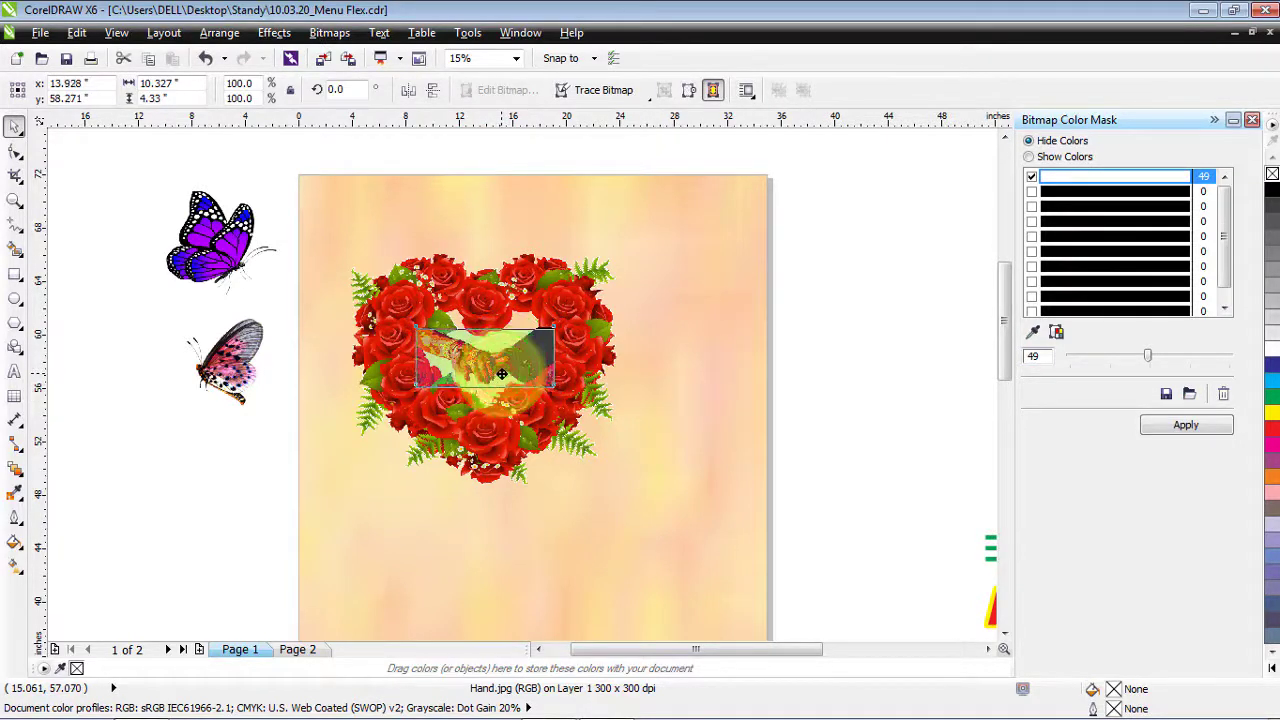
pyautogui.moveTo(502, 374); pyautogui.dragTo(502, 374)
pyautogui.click(484, 295)
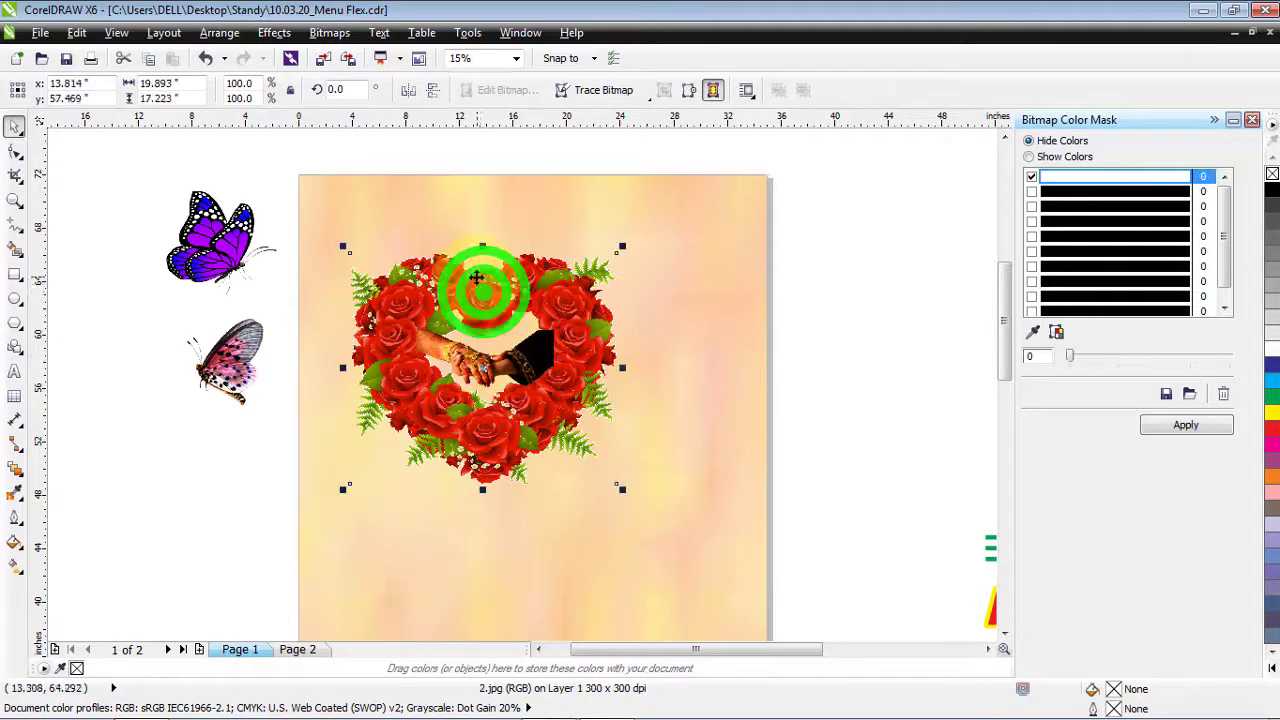
pyautogui.click(216, 34)
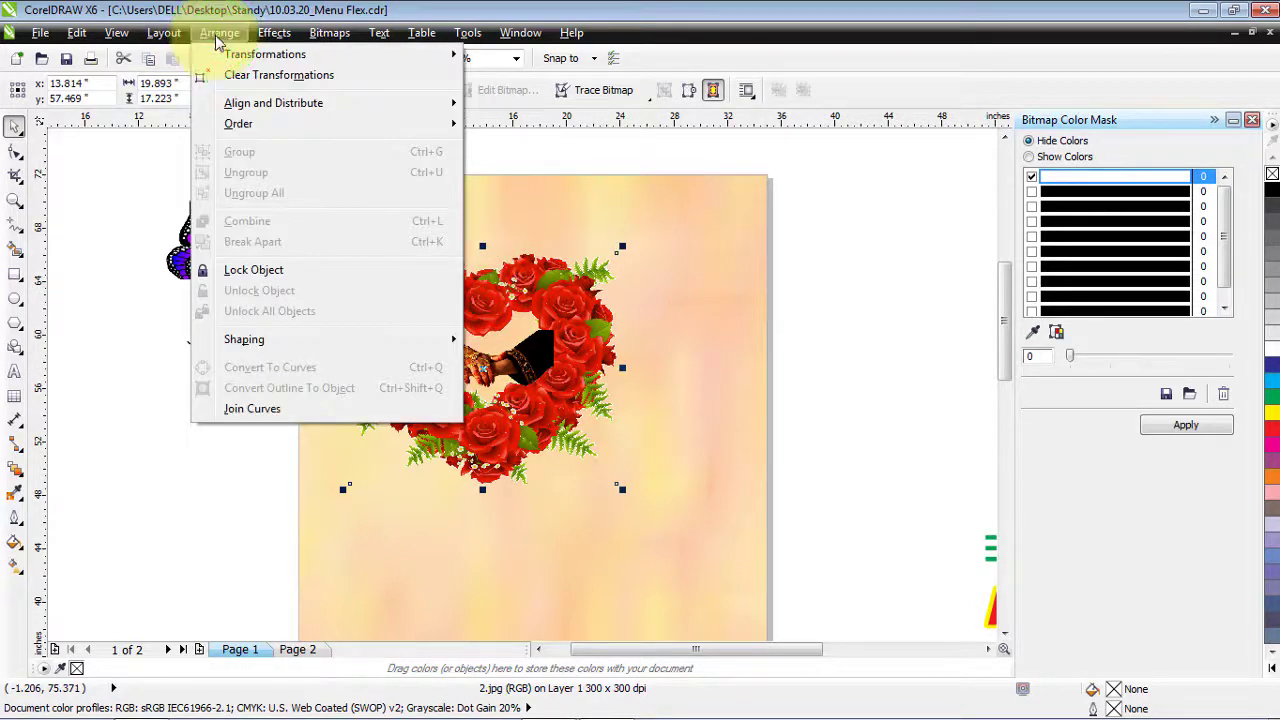
pyautogui.moveTo(296, 129)
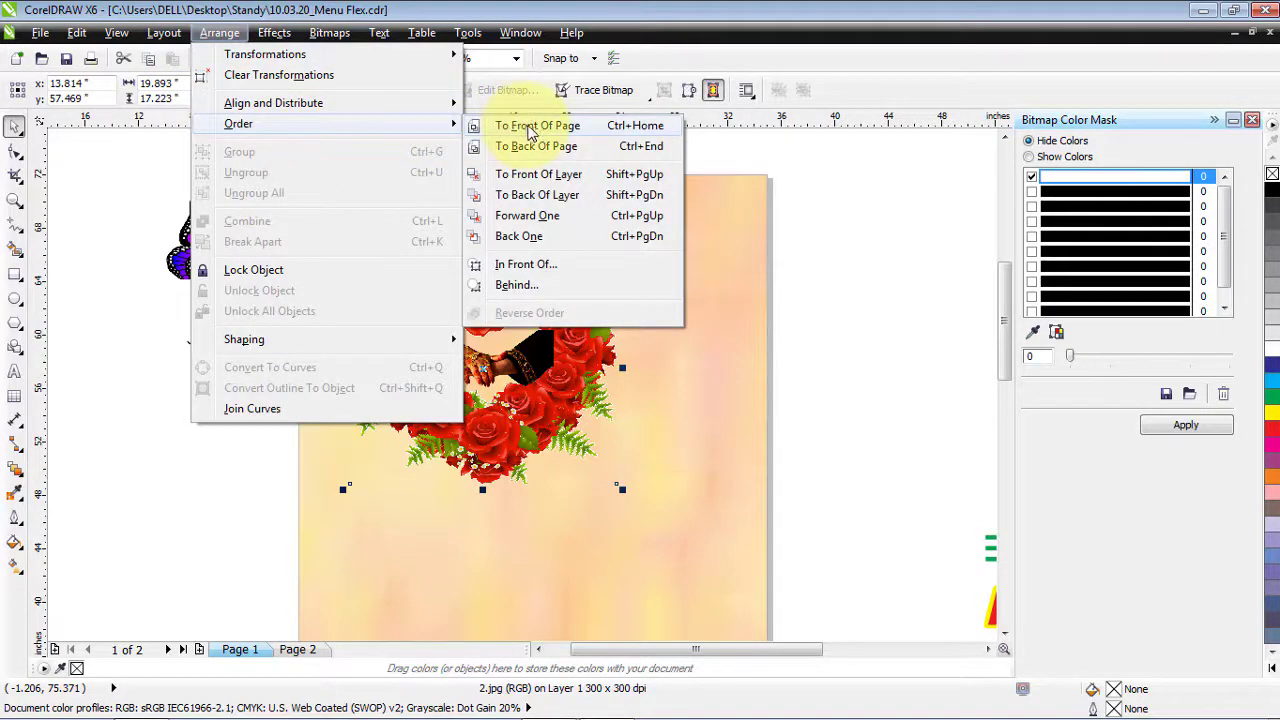
pyautogui.click(530, 128)
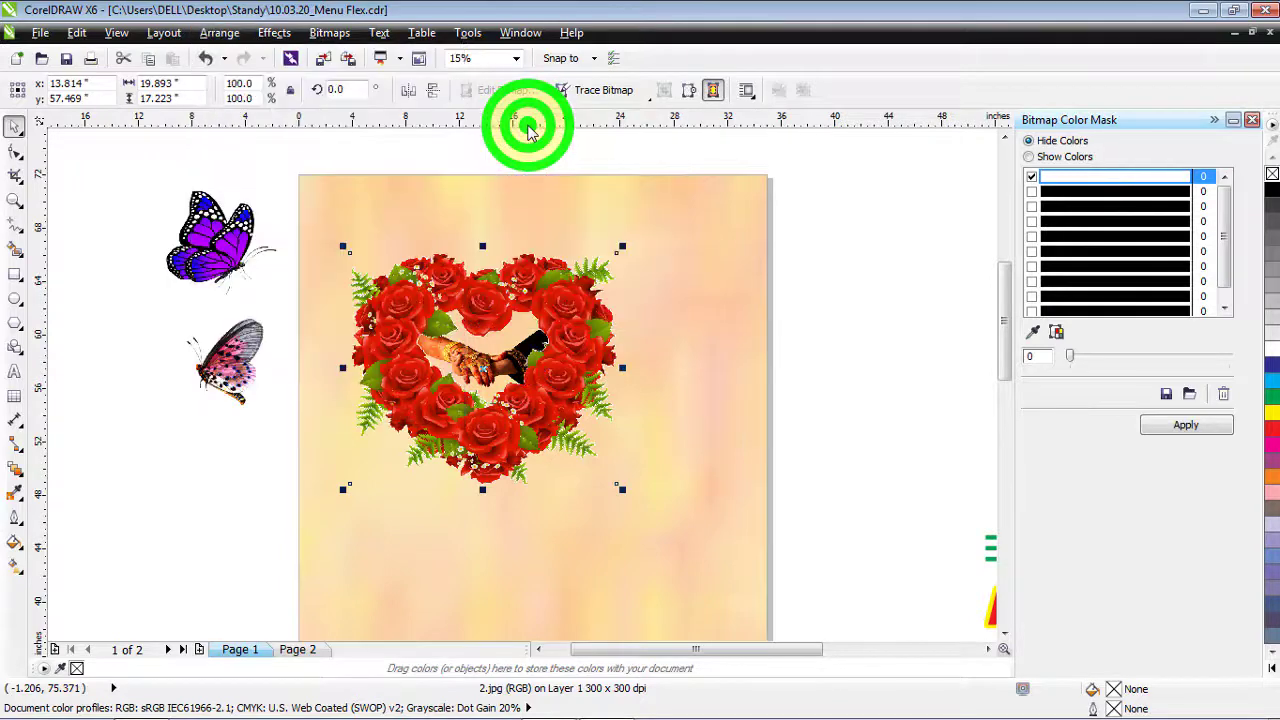
pyautogui.click(273, 298)
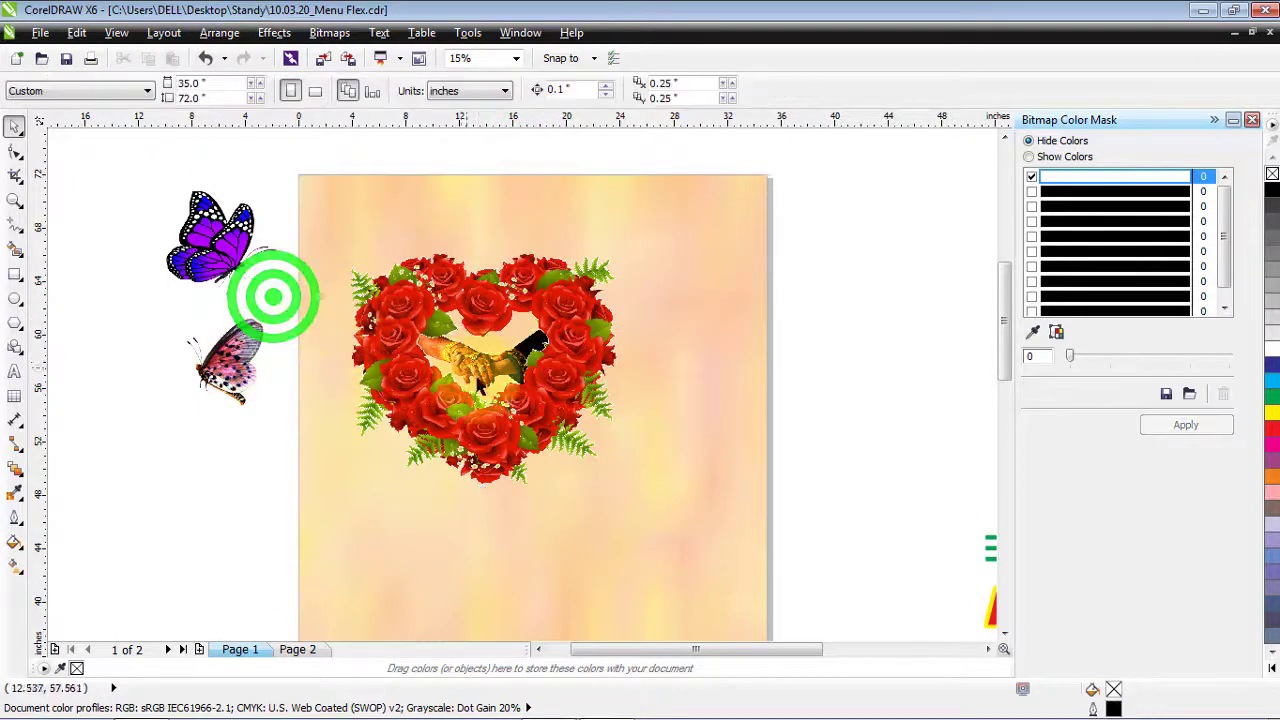
pyautogui.click(480, 365)
# - Move the purple butterfly to the page's upper left corner and mask out its white background at tolerance 48
pyautogui.click(262, 305)
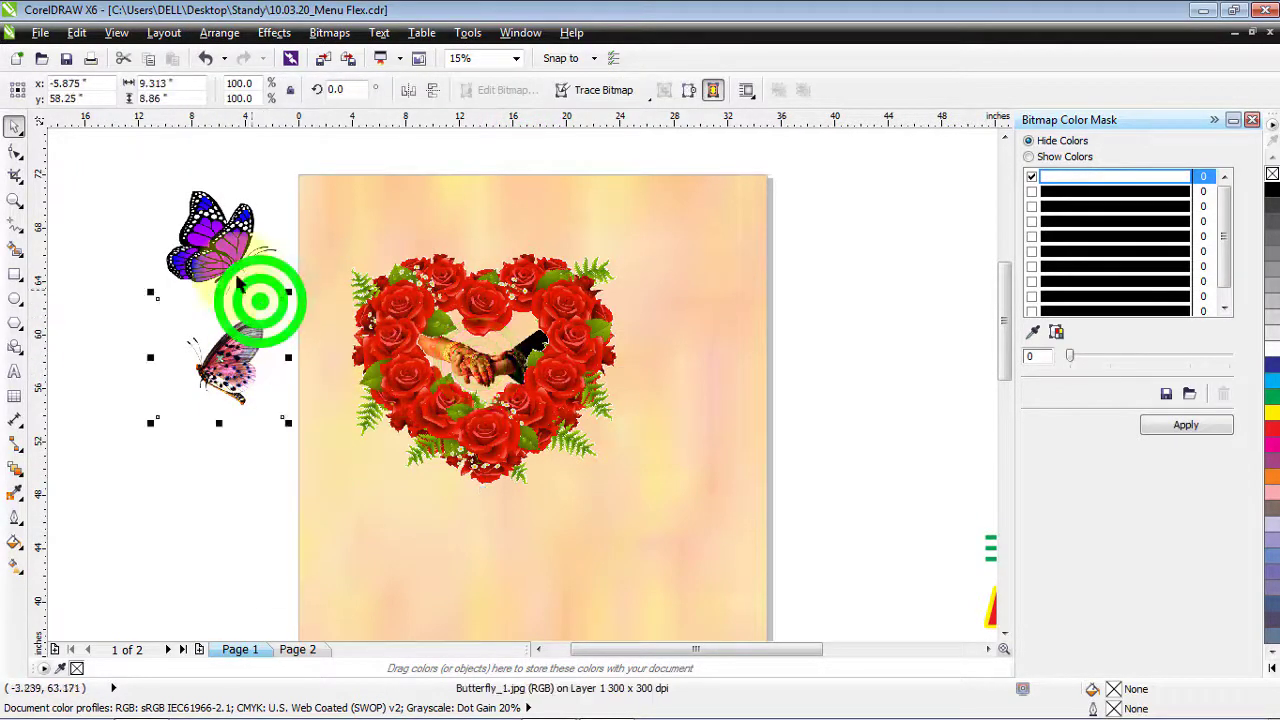
pyautogui.moveTo(224, 255); pyautogui.dragTo(362, 238)
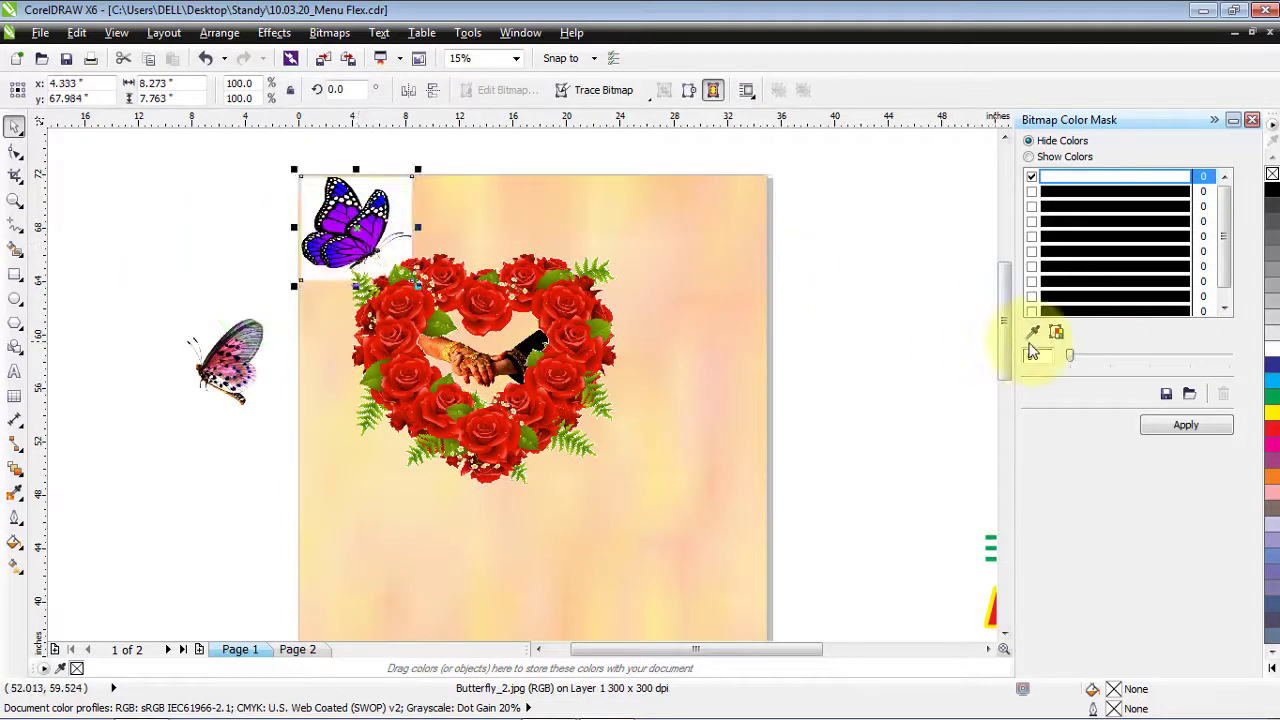
pyautogui.click(399, 204)
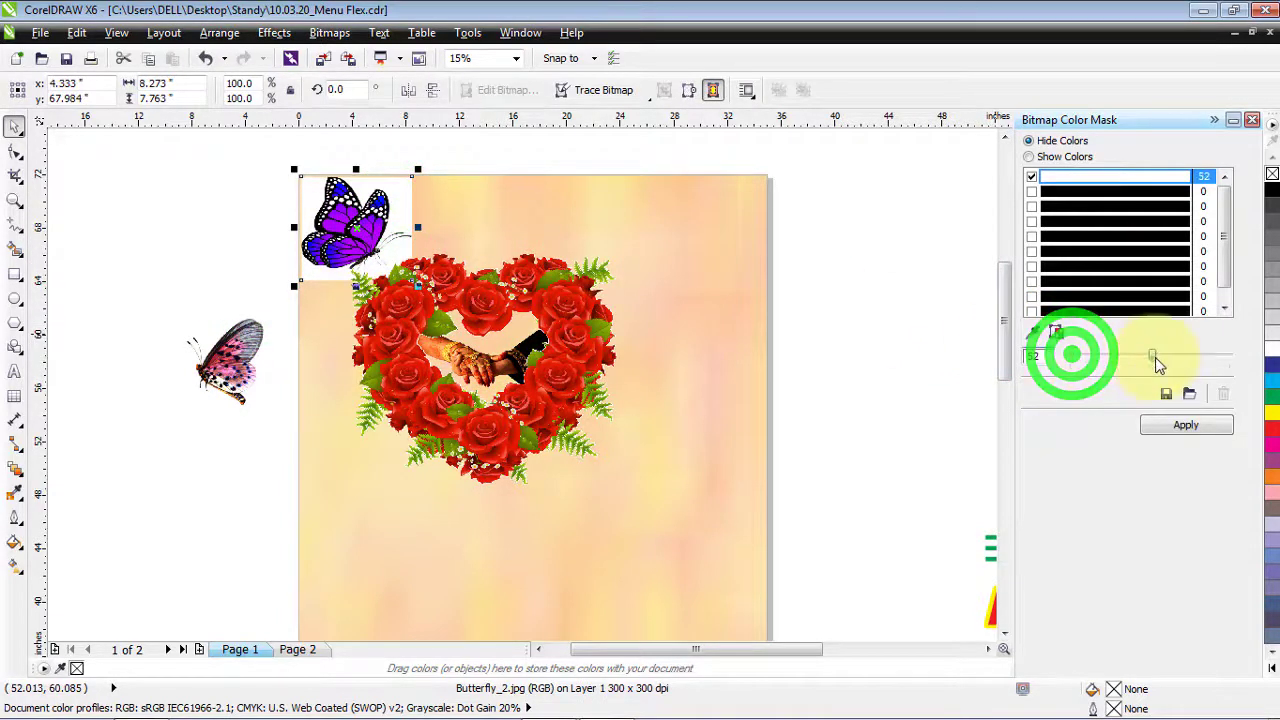
pyautogui.click(1173, 425)
# - Align the purple butterfly with the top left corner of the background image
pyautogui.click(15, 202)
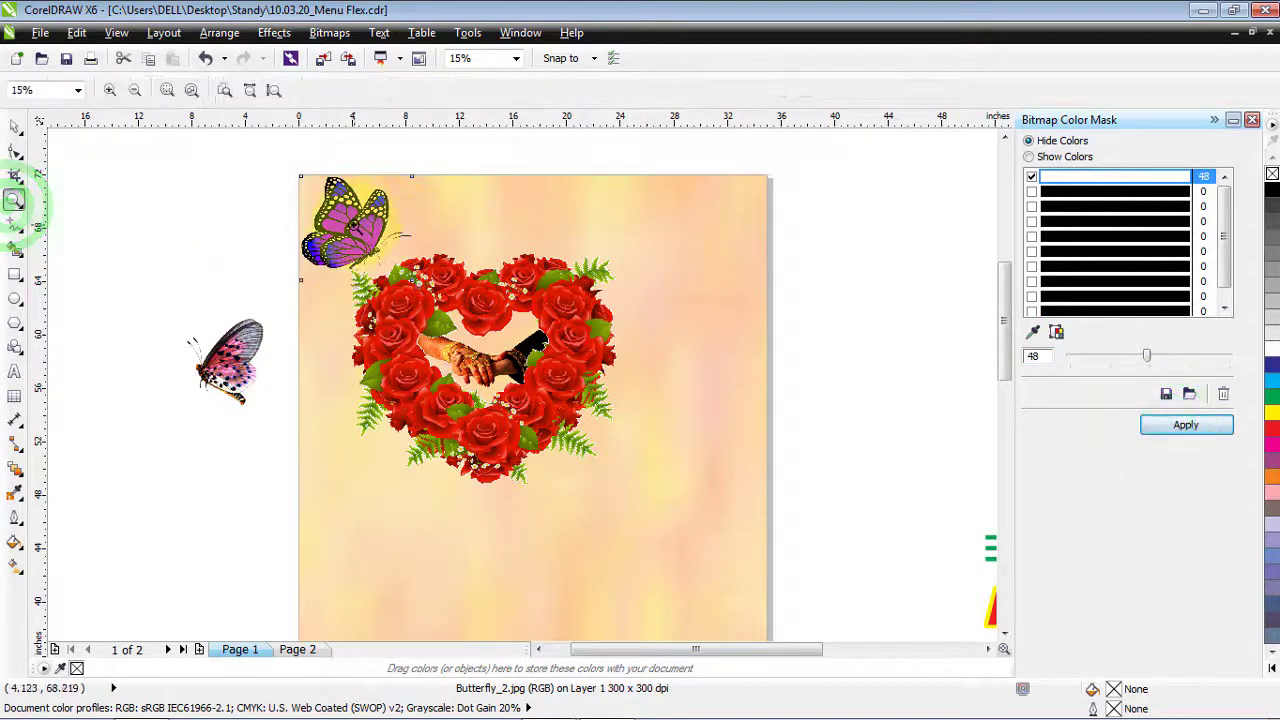
pyautogui.click(15, 127)
pyautogui.moveTo(354, 234)
pyautogui.mouseDown()
pyautogui.moveTo(369, 473)
pyautogui.moveTo(368, 238)
pyautogui.mouseUp()
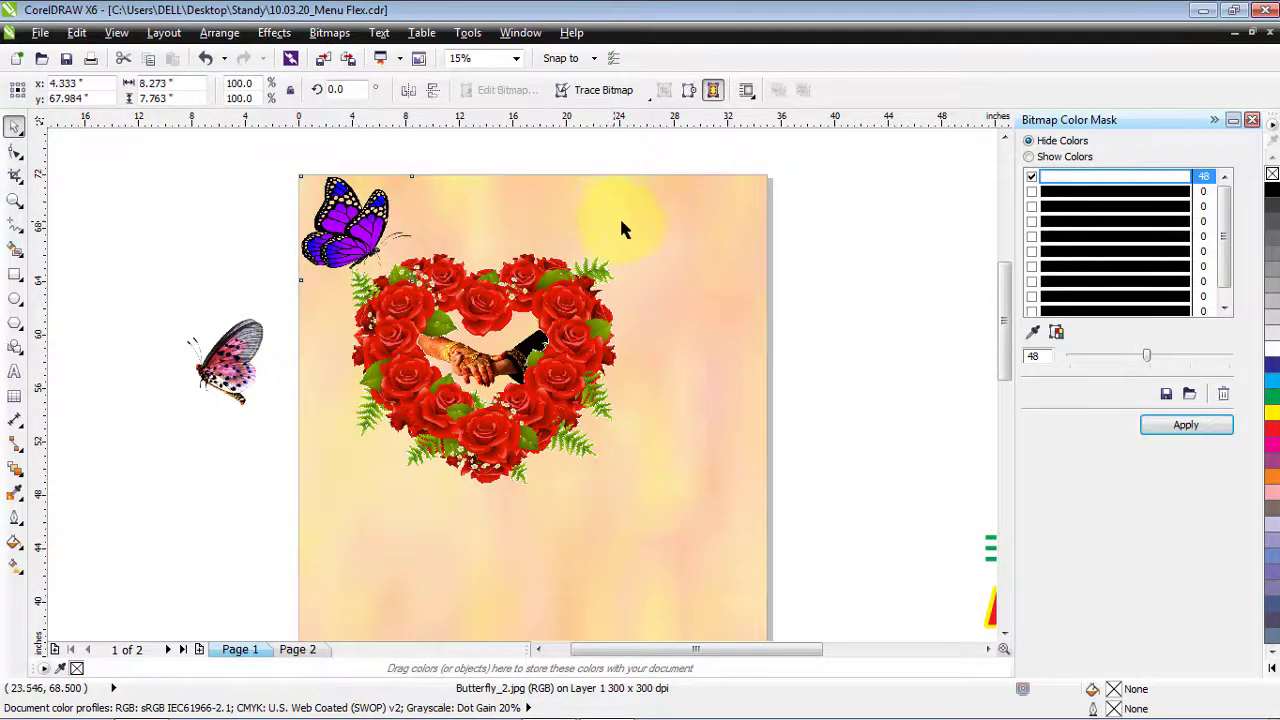
pyautogui.keyDown('shift'); pyautogui.click(620, 222); pyautogui.keyUp('shift')
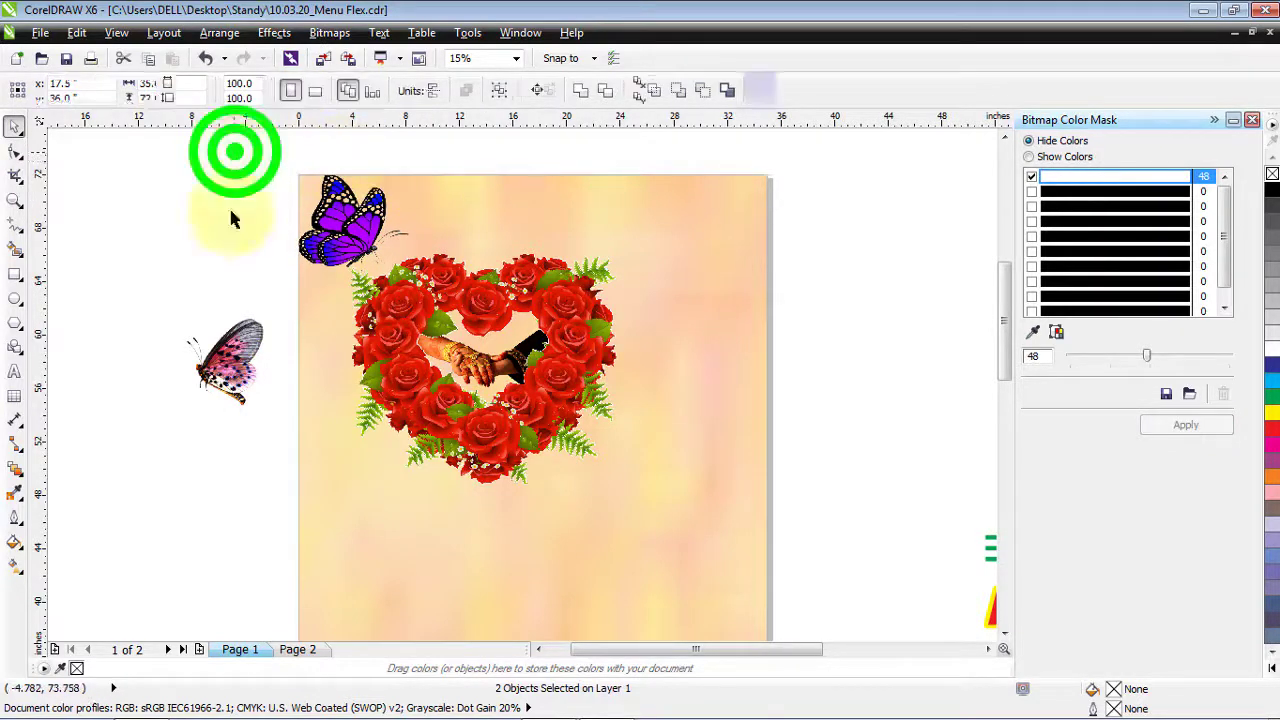
# - Move the pink butterfly to the right of the rose heart and mask out its white background at tolerance 48
pyautogui.moveTo(224, 358); pyautogui.dragTo(680, 268)
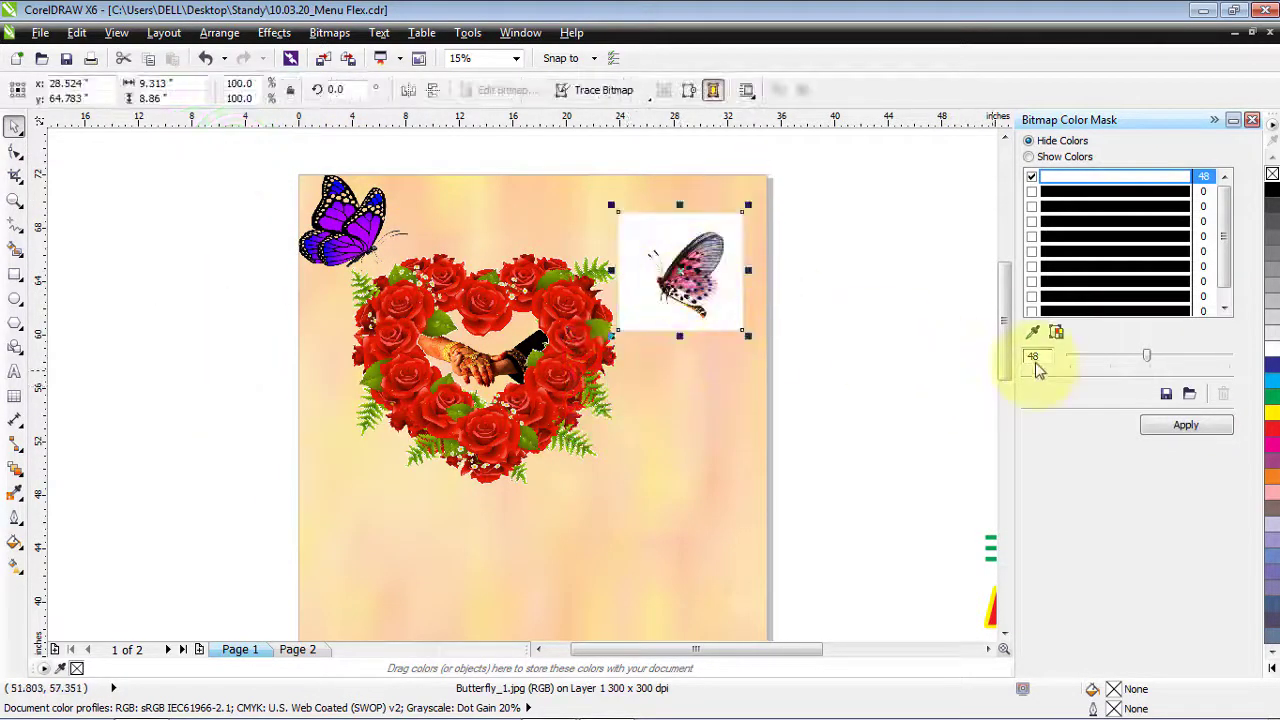
pyautogui.click(1033, 331)
pyautogui.click(663, 230)
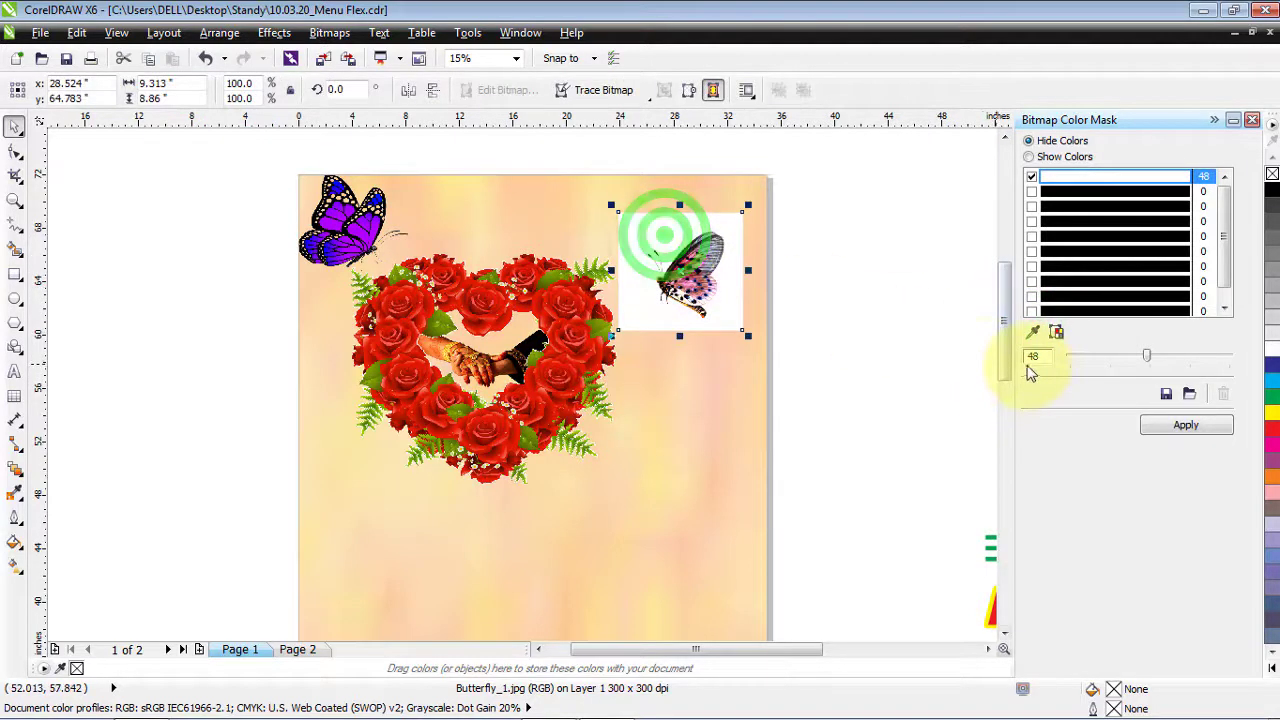
pyautogui.click(1160, 427)
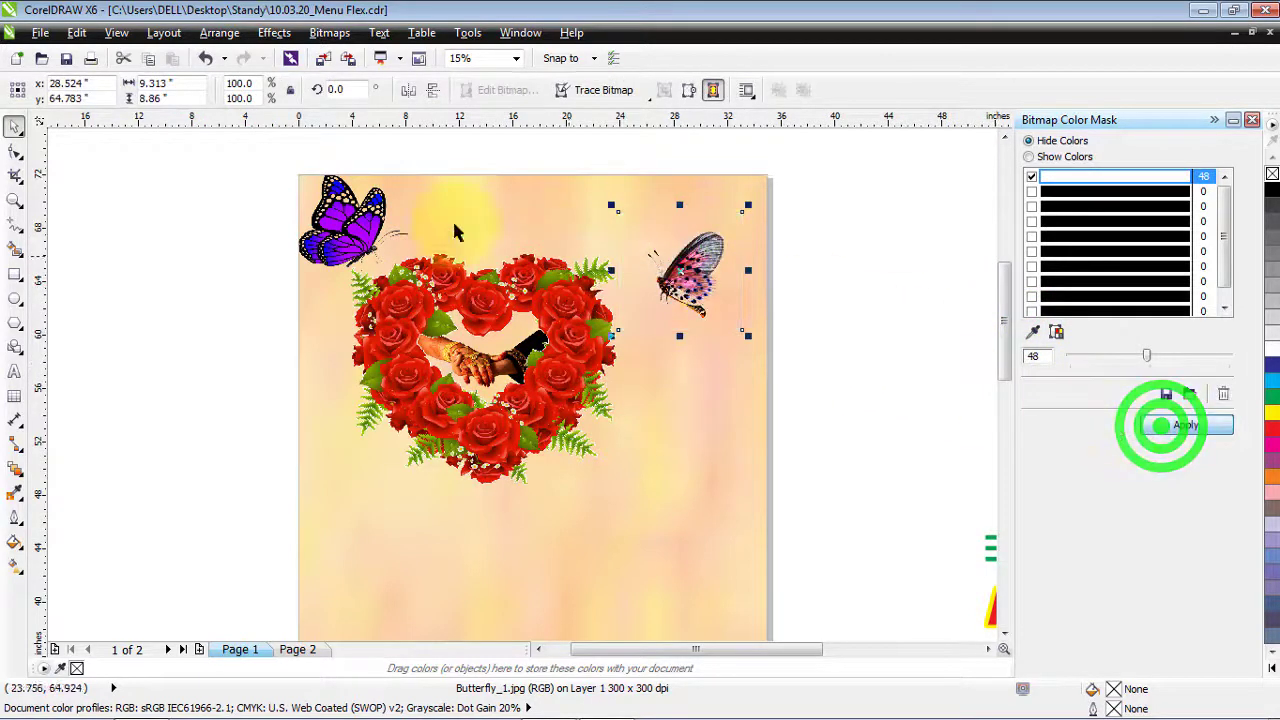
# - Lower the pink butterfly so it sits beside the middle of the rose heart
pyautogui.click(14, 128)
pyautogui.click(86, 243)
pyautogui.moveTo(680, 272); pyautogui.dragTo(687, 422)
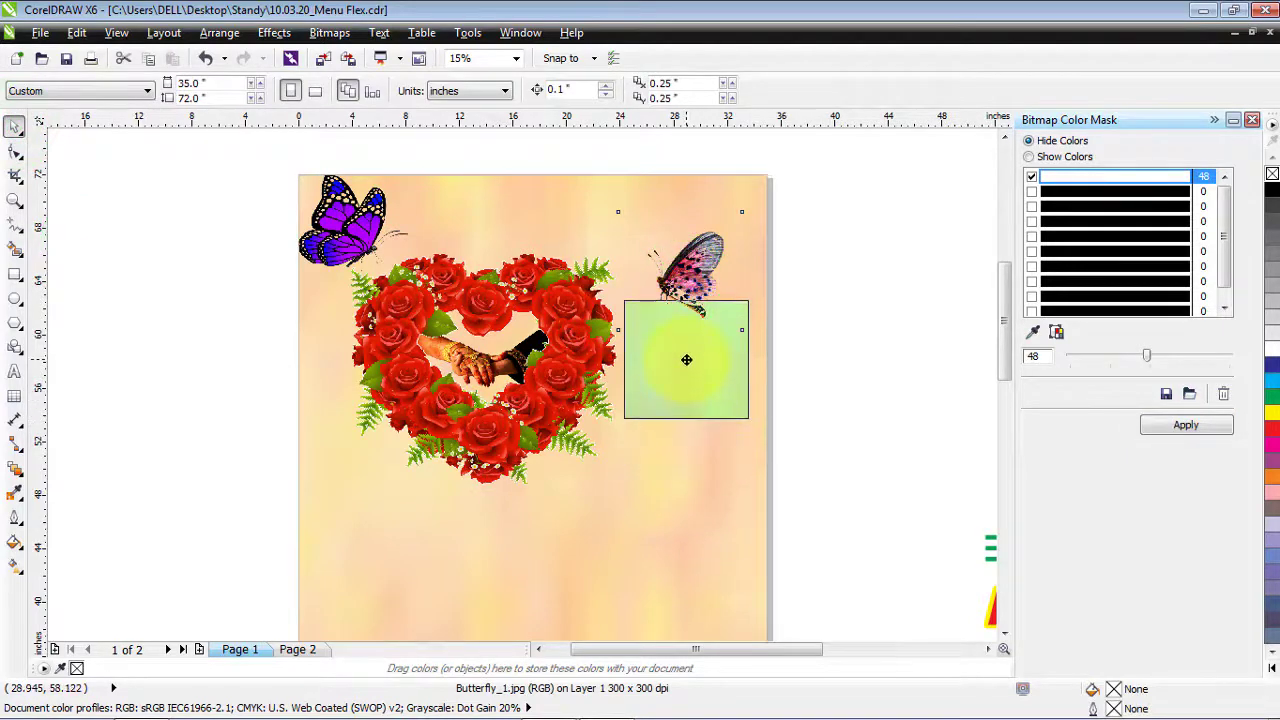
pyautogui.moveTo(686, 359); pyautogui.dragTo(686, 359)
pyautogui.click(171, 343)
# - Close the bitmap color mask settings and move the couple's names with "Weds" onto the page beside the rose heart
pyautogui.scroll(-2, 445, 205)
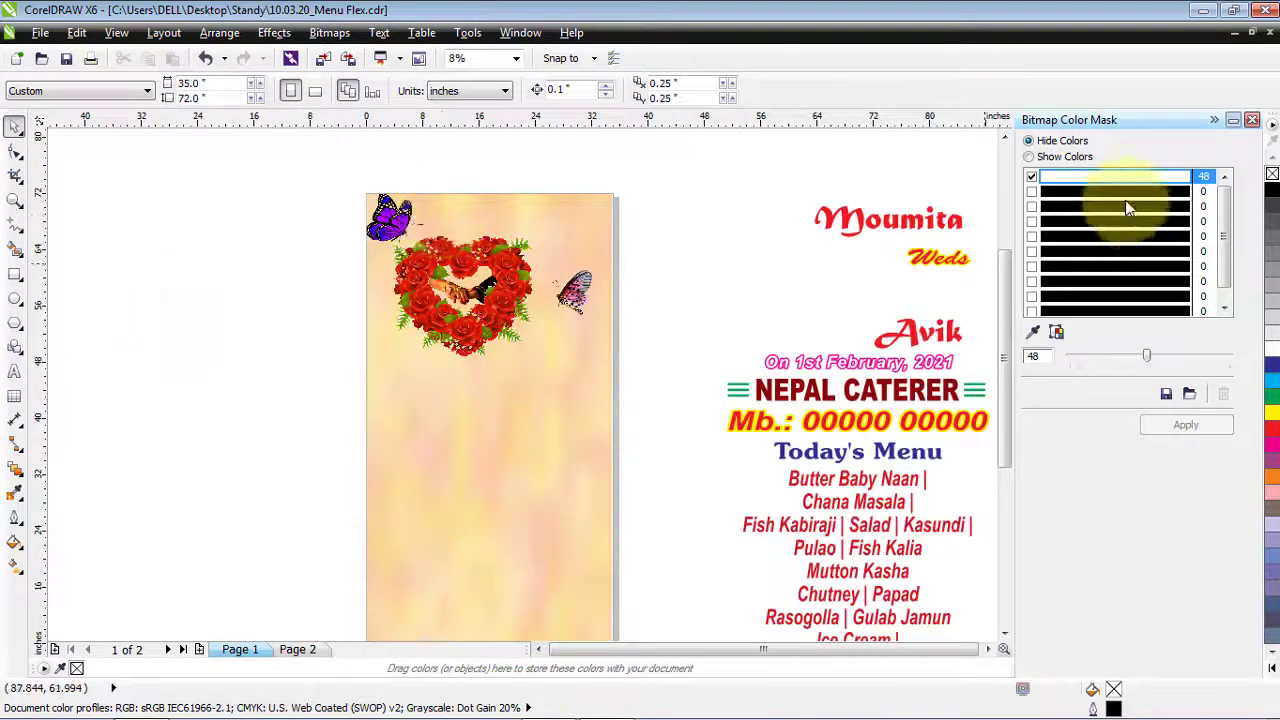
pyautogui.click(1250, 121)
pyautogui.click(870, 237)
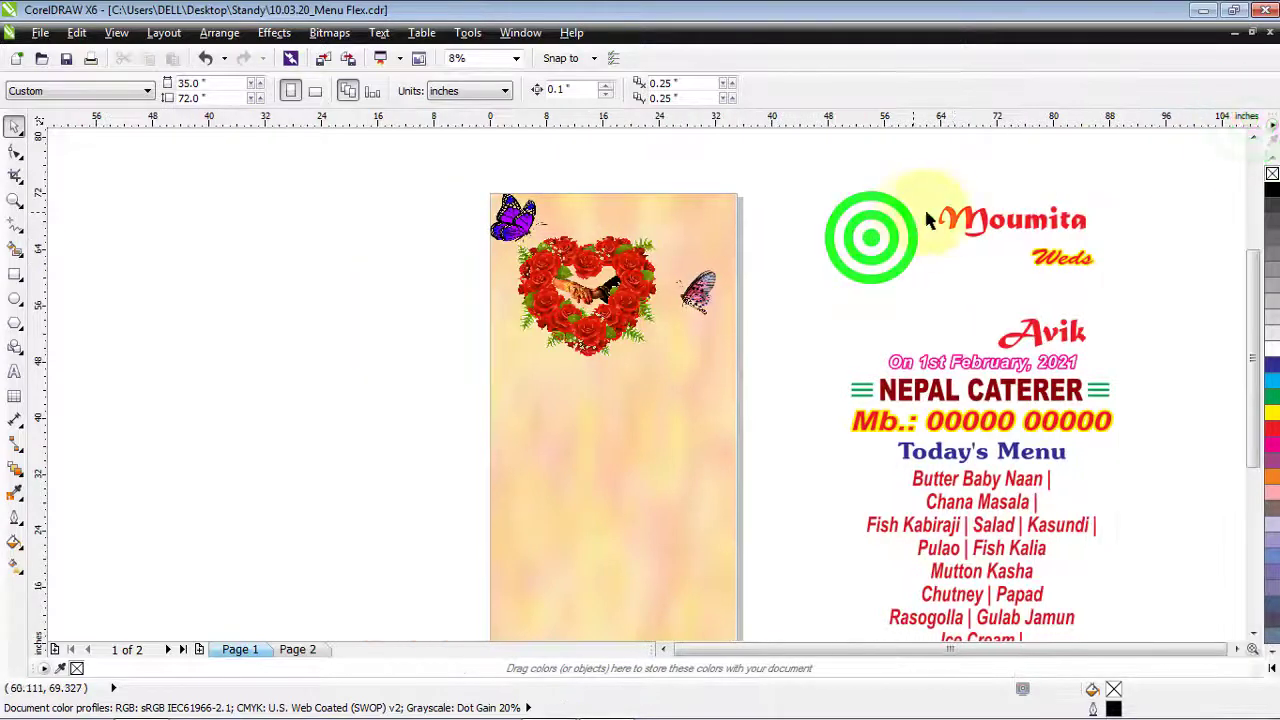
pyautogui.click(957, 214)
pyautogui.moveTo(900, 178); pyautogui.dragTo(1128, 355)
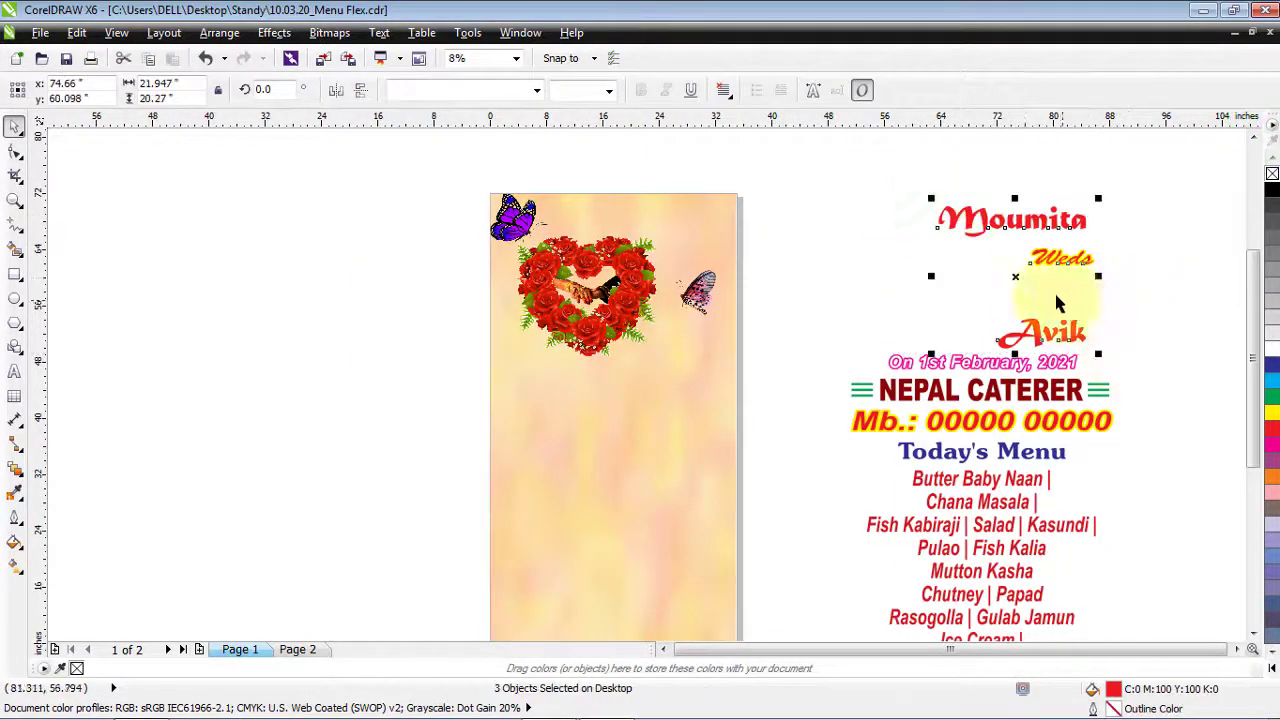
pyautogui.moveTo(1017, 277); pyautogui.dragTo(647, 305)
pyautogui.click(771, 277)
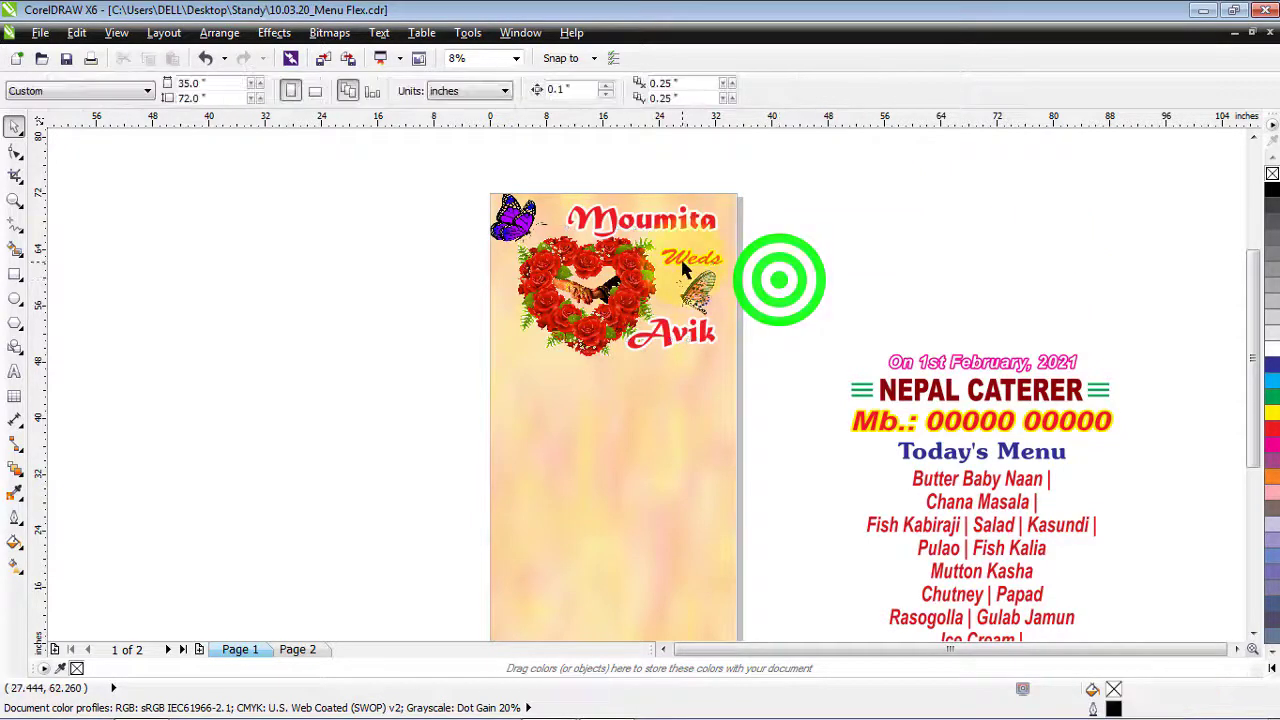
# - Nudge the pink butterfly slightly left between "Weds" and the lower name
pyautogui.scroll(1, 680, 262)
pyautogui.scroll(-1, 579, 262)
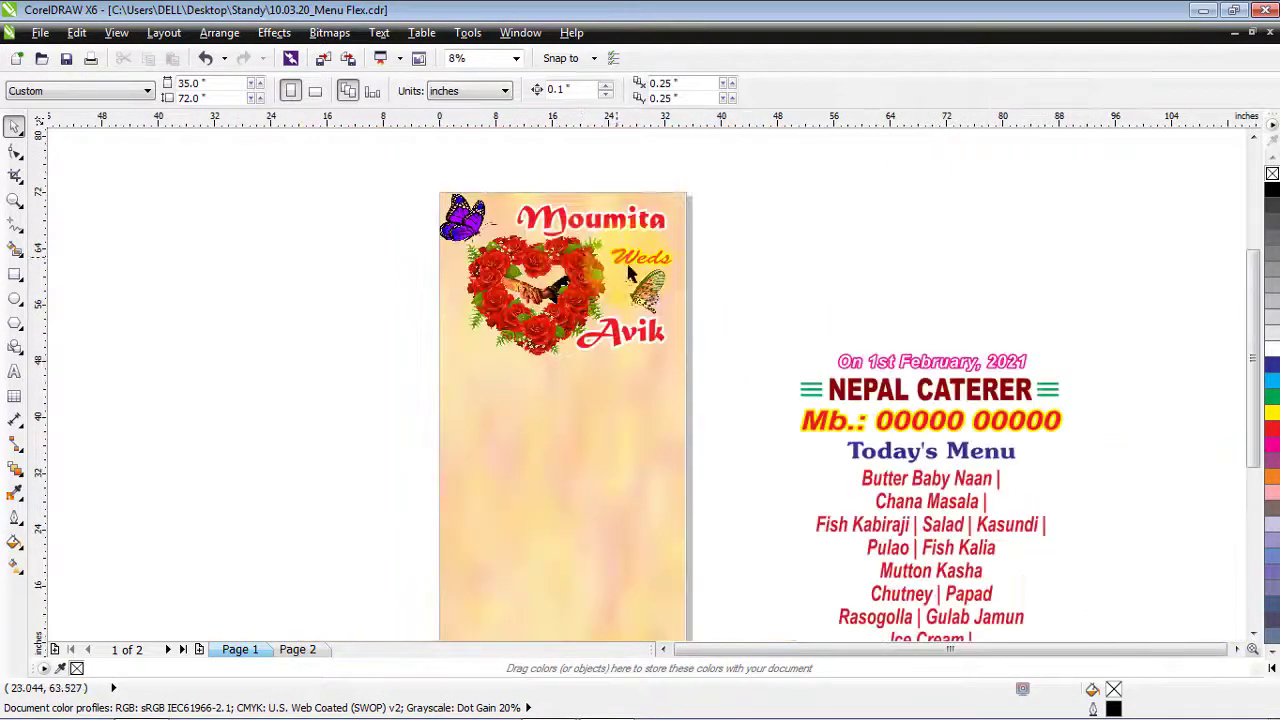
pyautogui.scroll(2, 671, 283)
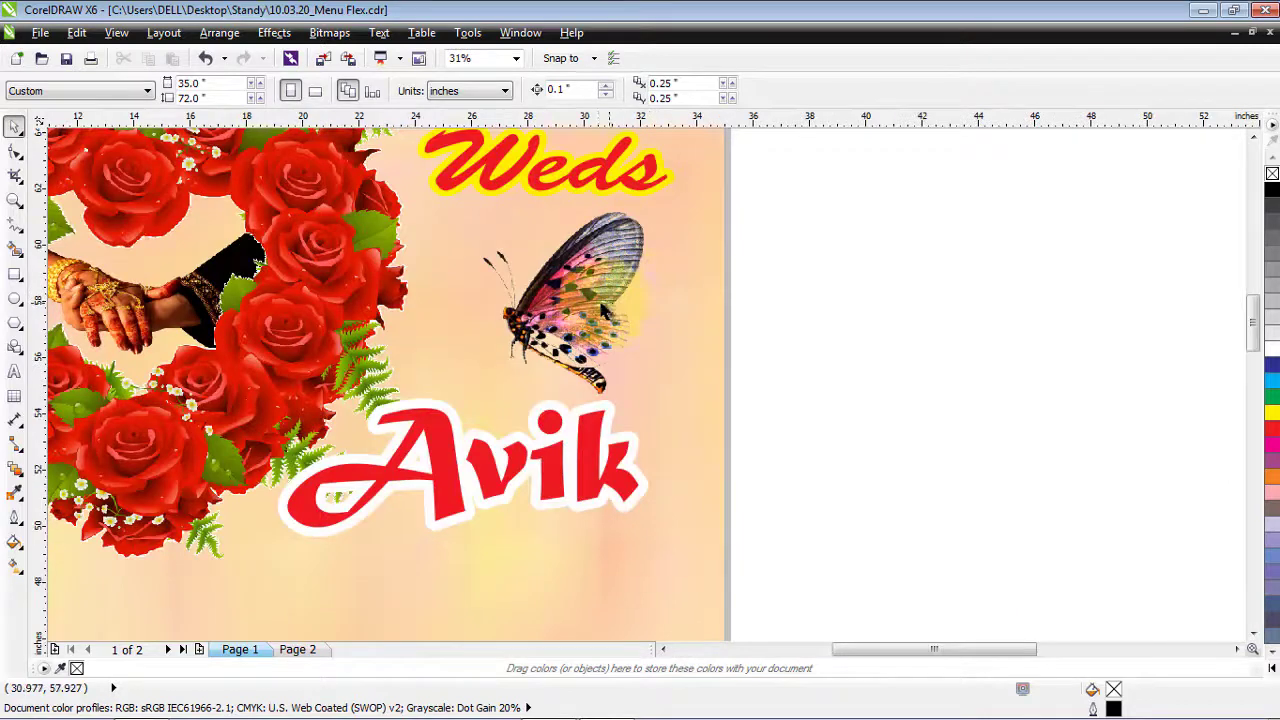
pyautogui.click(598, 300)
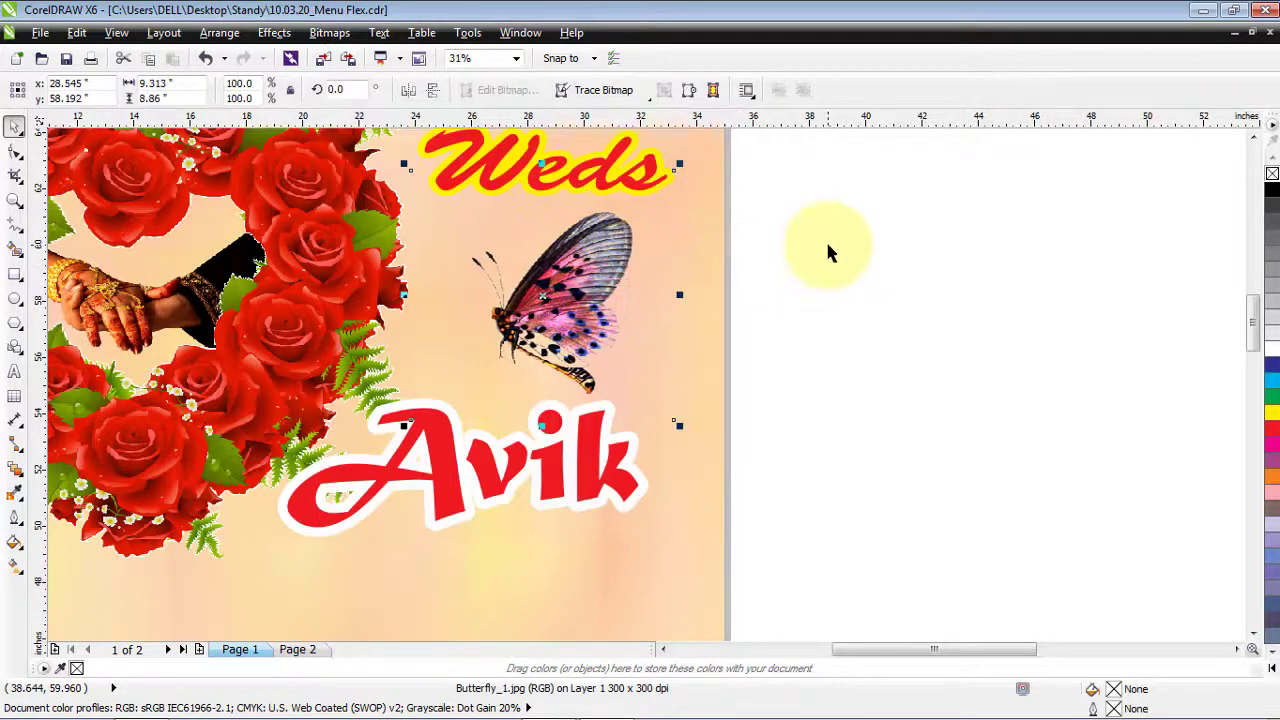
pyautogui.scroll(-2, 826, 250)
pyautogui.click(934, 250)
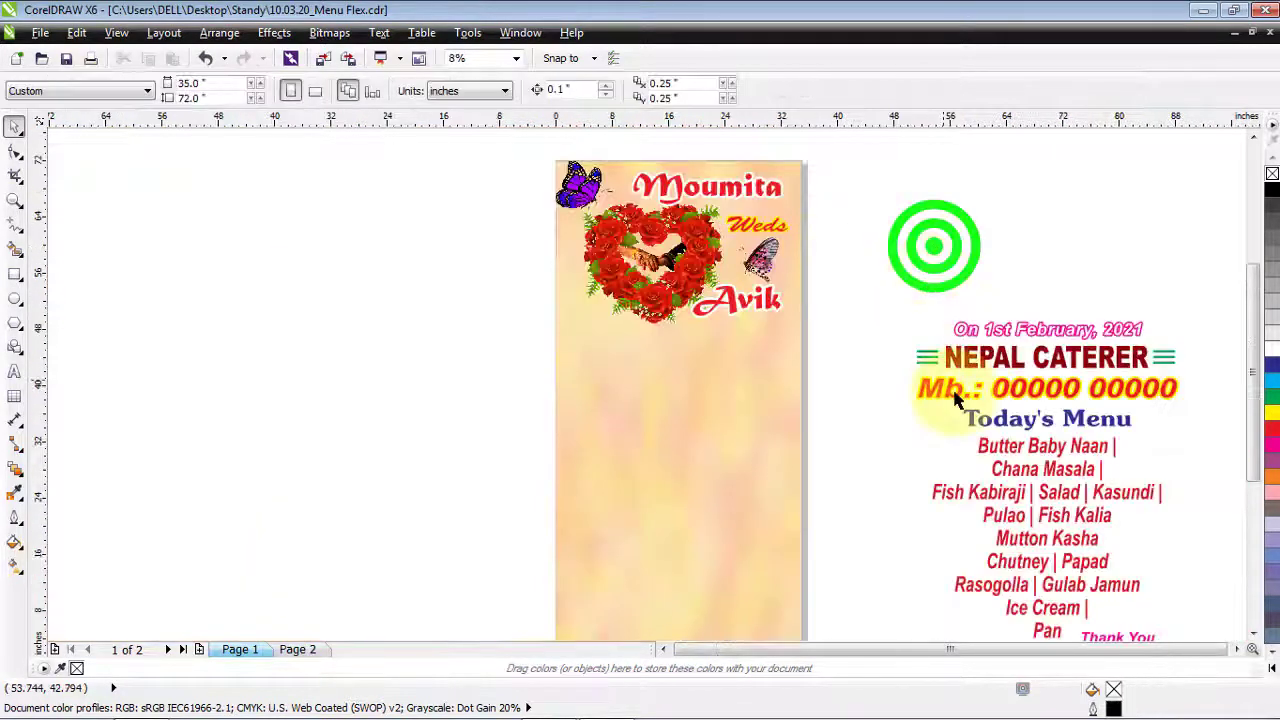
# - Place the "On 1st February, 2021" line just below the rose heart and center it horizontally on the background
pyautogui.click(890, 316)
pyautogui.click(977, 340)
pyautogui.moveTo(1046, 335); pyautogui.dragTo(676, 352)
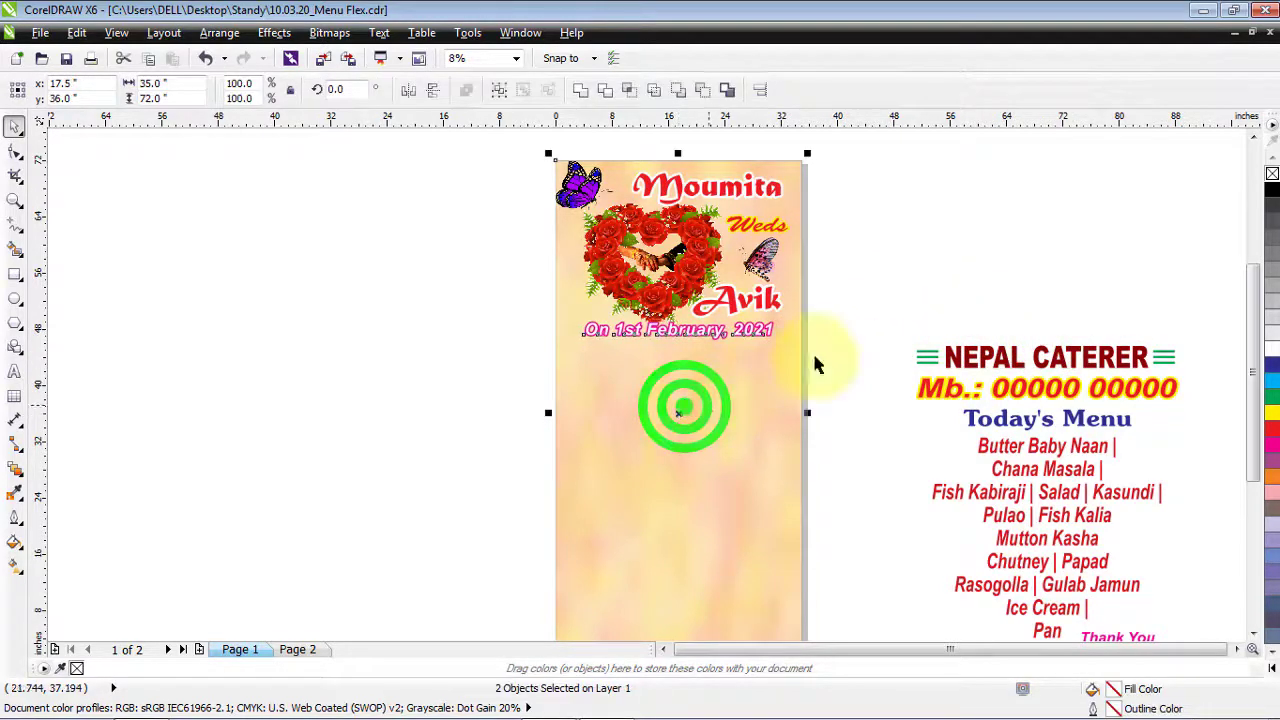
pyautogui.click(966, 266)
# - Move the NEPAL CATERER heading, its green lines and the mobile number line below the date, group them and center them on the background
pyautogui.click(866, 309)
pyautogui.moveTo(858, 300); pyautogui.dragTo(1201, 403)
pyautogui.moveTo(1044, 388); pyautogui.dragTo(680, 406)
pyautogui.click(494, 88)
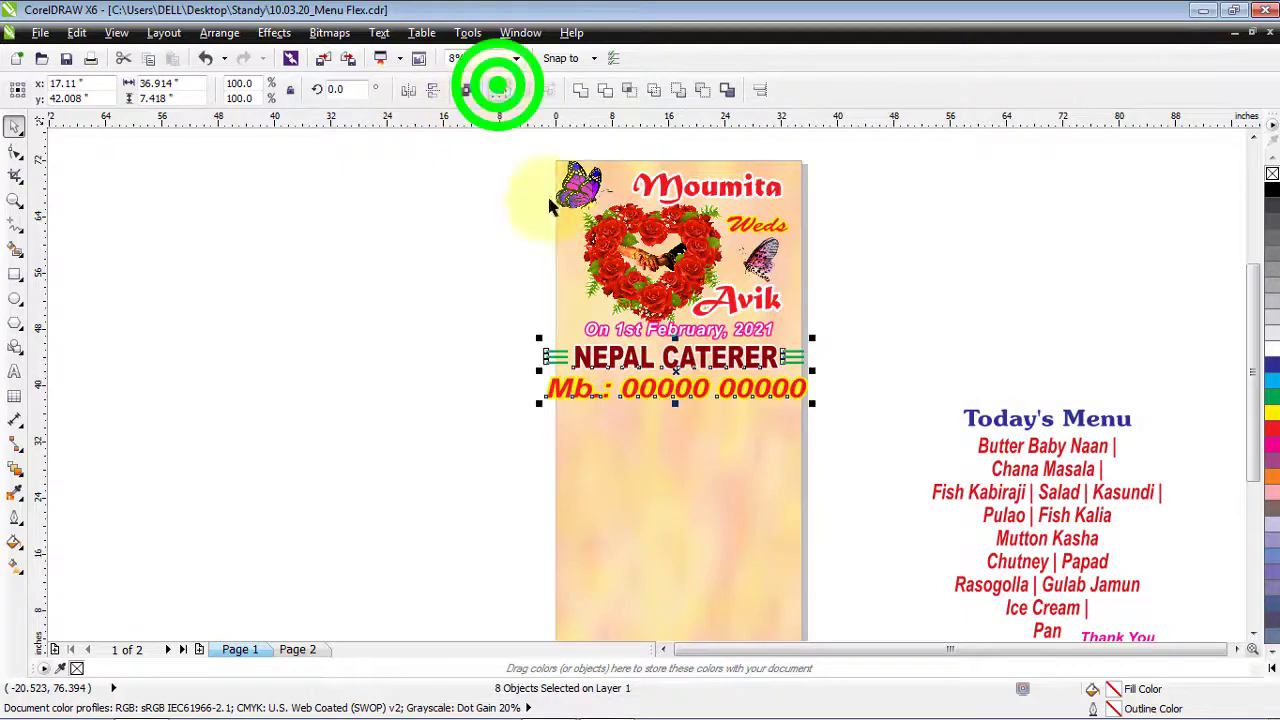
pyautogui.keyDown('shift'); pyautogui.click(674, 466); pyautogui.keyUp('shift')
pyautogui.press('c')
pyautogui.click(432, 410)
# - Narrow the caterer heading group symmetrically about its center to about 32.7 inches wide so it fits inside the page
pyautogui.scroll(2, 607, 388)
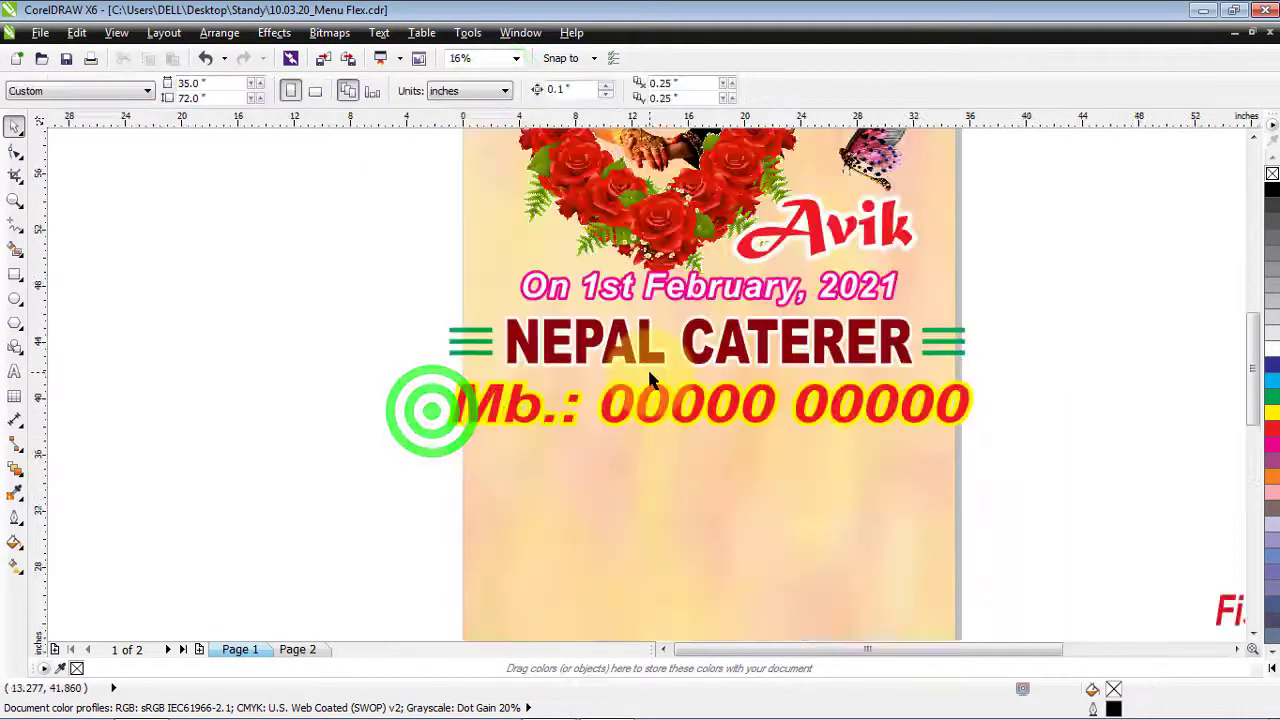
pyautogui.click(642, 355)
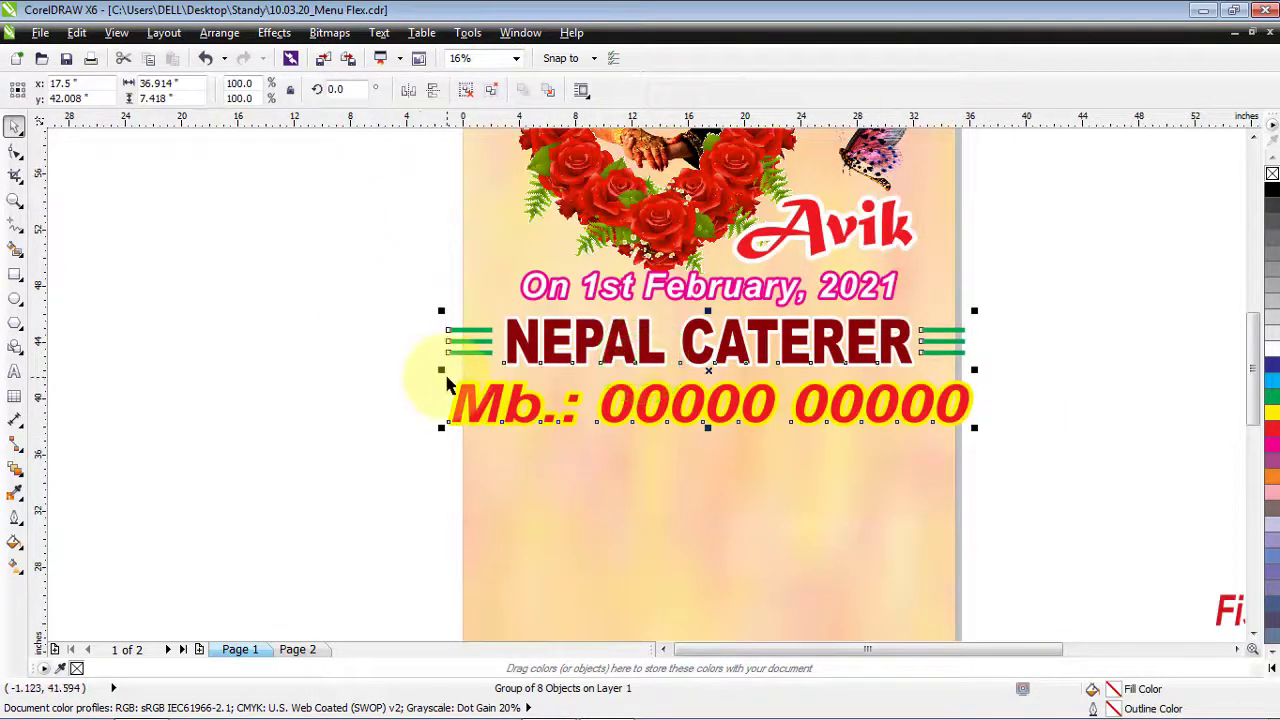
pyautogui.moveTo(441, 369); pyautogui.dragTo(472, 378)
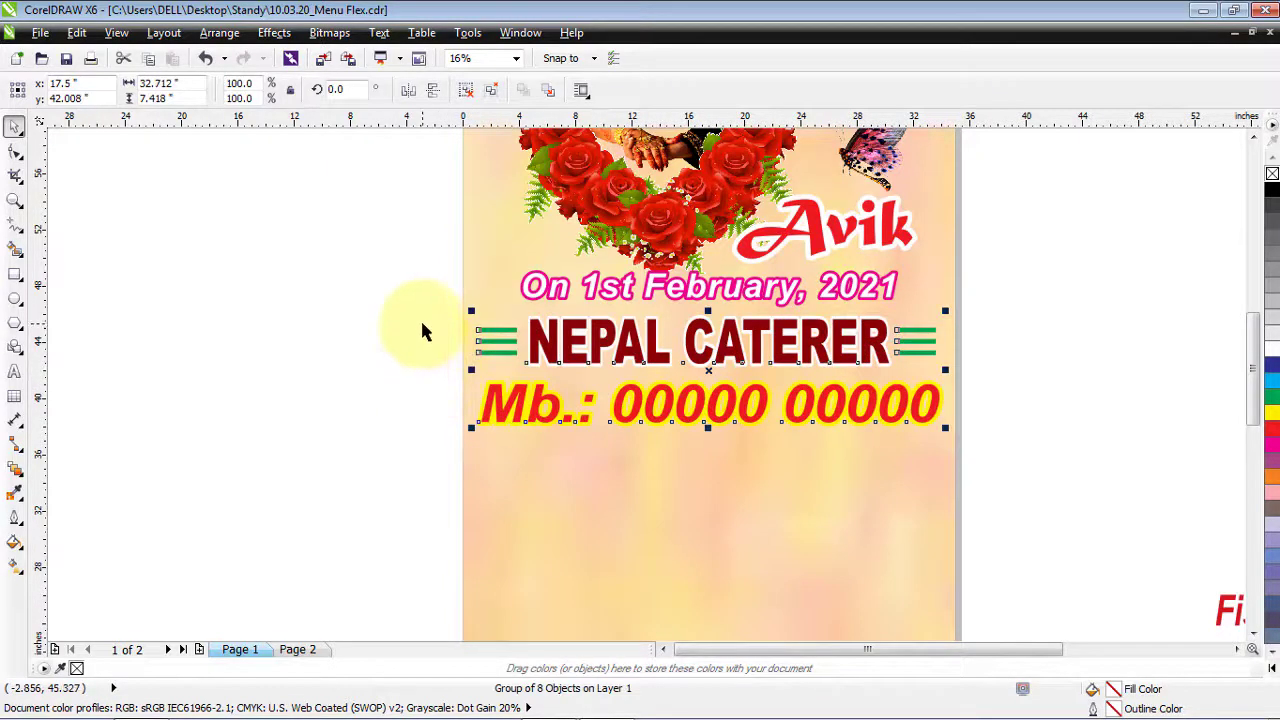
pyautogui.scroll(-1, 422, 332)
pyautogui.click(800, 343)
# - Center the "Today's Menu" heading horizontally under the caterer heading group
pyautogui.scroll(-1, 820, 332)
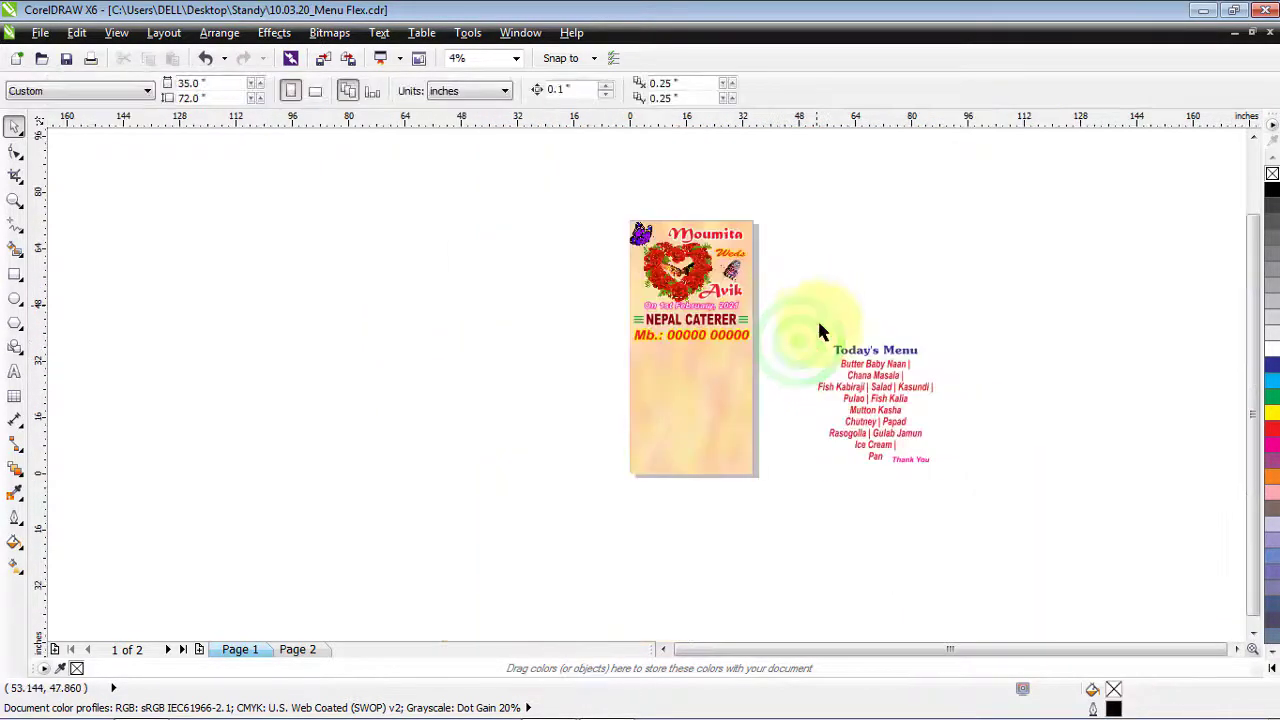
pyautogui.click(846, 352)
pyautogui.keyDown('shift'); pyautogui.click(709, 337); pyautogui.keyUp('shift')
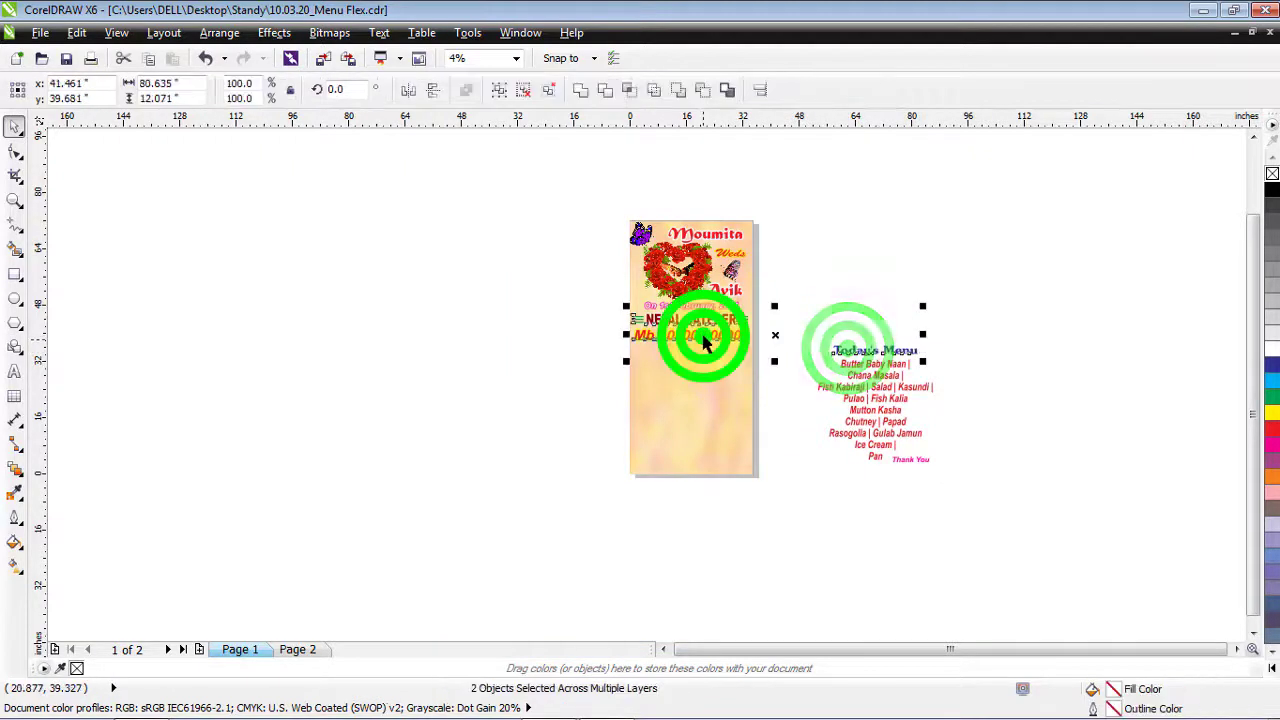
pyautogui.press('c')
pyautogui.click(805, 300)
# - Bring the menu item list and the "Thank You" text onto the page, centered horizontally with the headings
pyautogui.moveTo(810, 337); pyautogui.dragTo(972, 479)
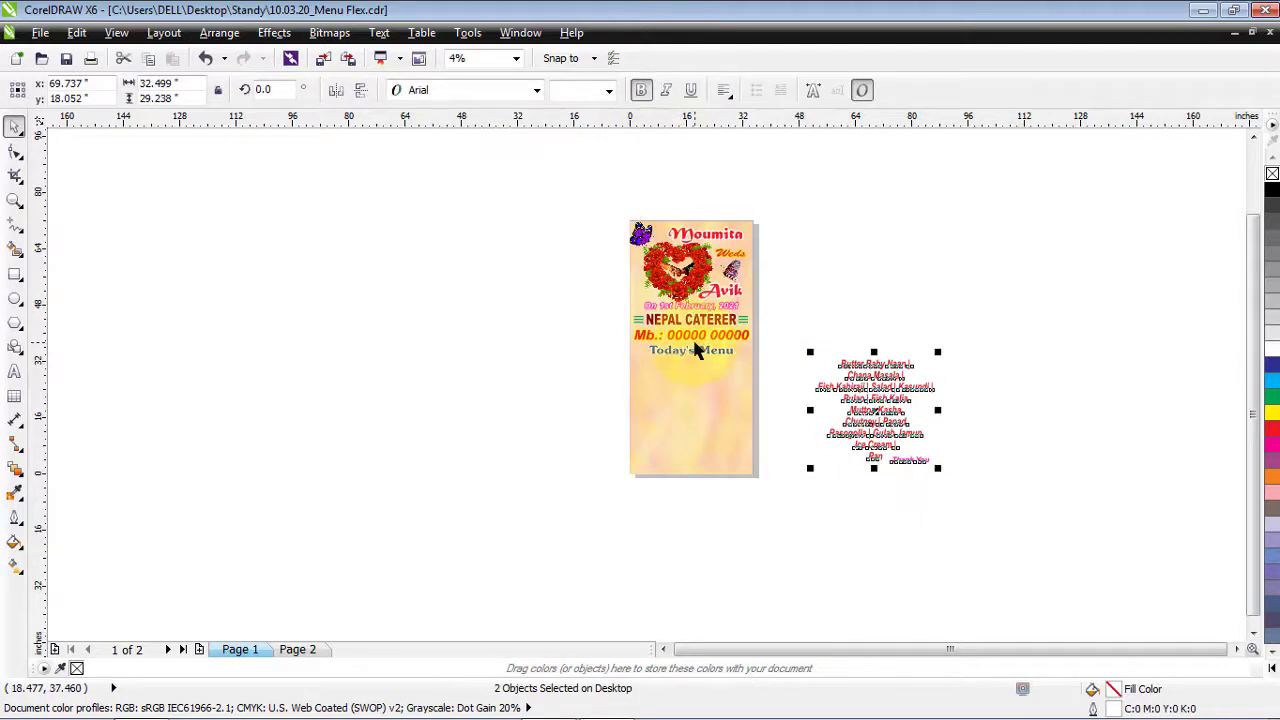
pyautogui.press('c')
pyautogui.click(820, 362)
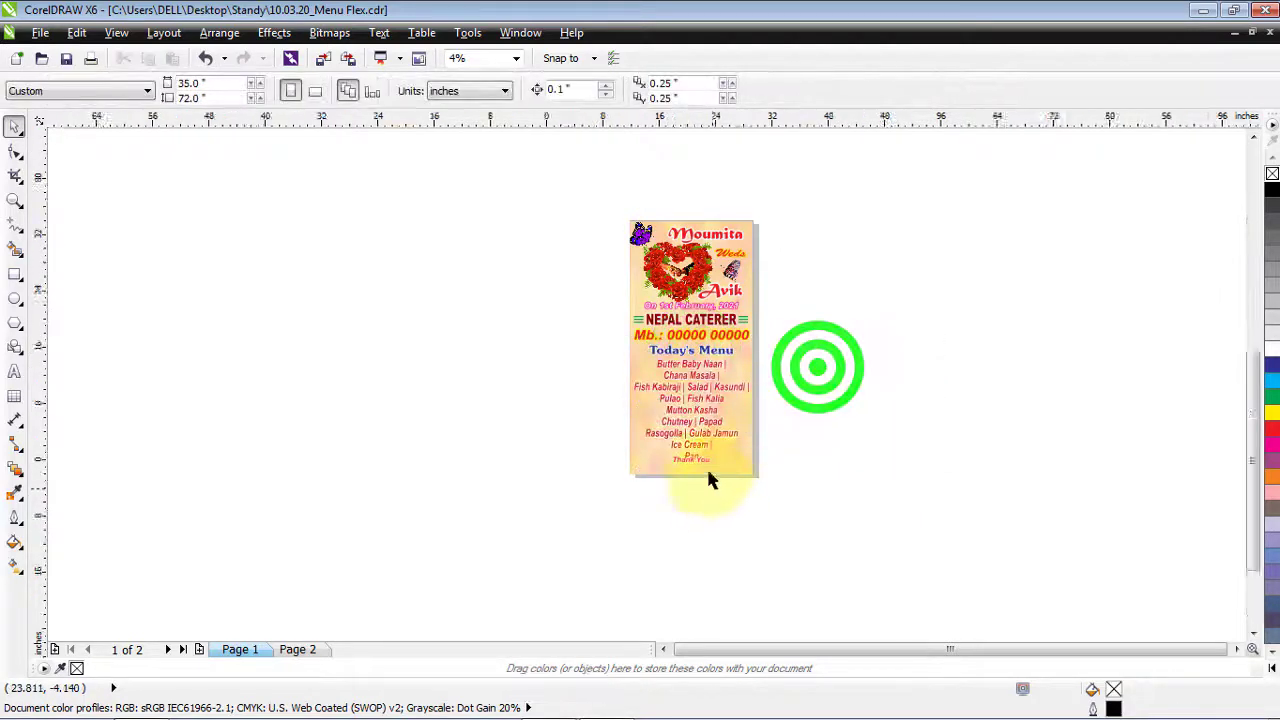
# - Move the "Thank You" text to the right of "Pan" near the page's lower right corner
pyautogui.scroll(2, 706, 466)
pyautogui.moveTo(578, 396); pyautogui.dragTo(713, 397)
pyautogui.scroll(-1, 612, 456)
pyautogui.click(1253, 136)
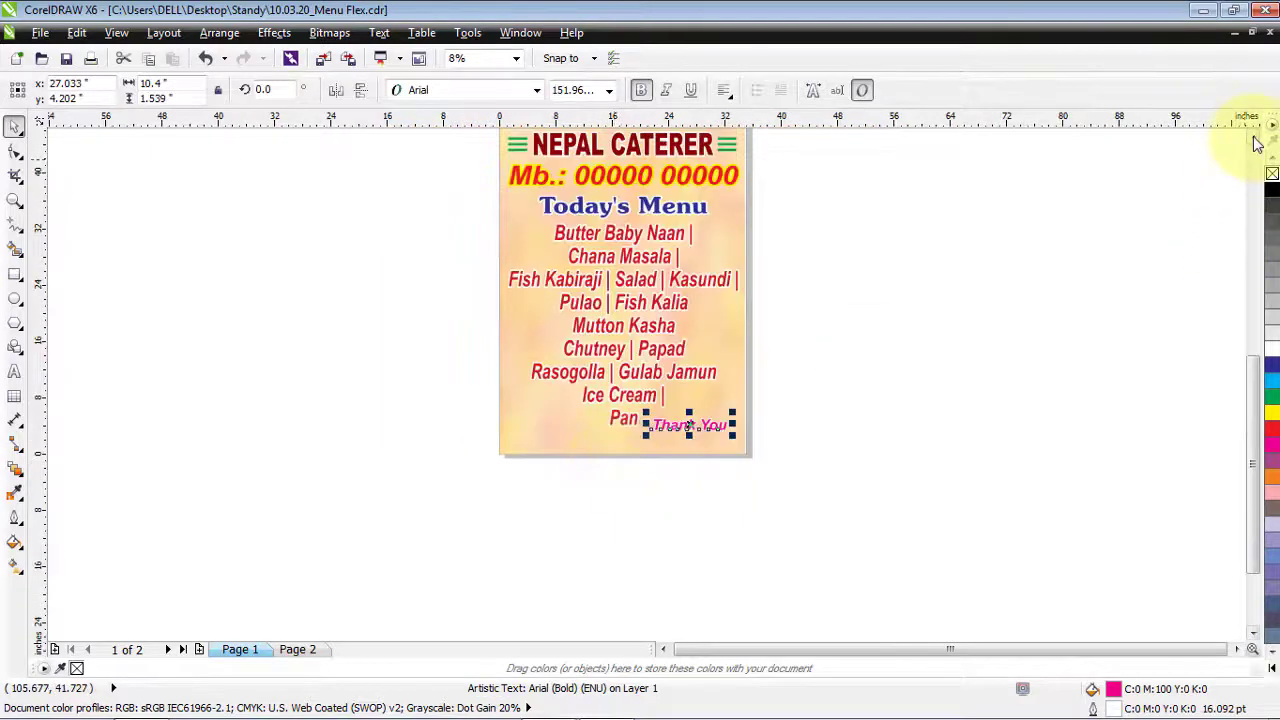
pyautogui.click(1253, 136)
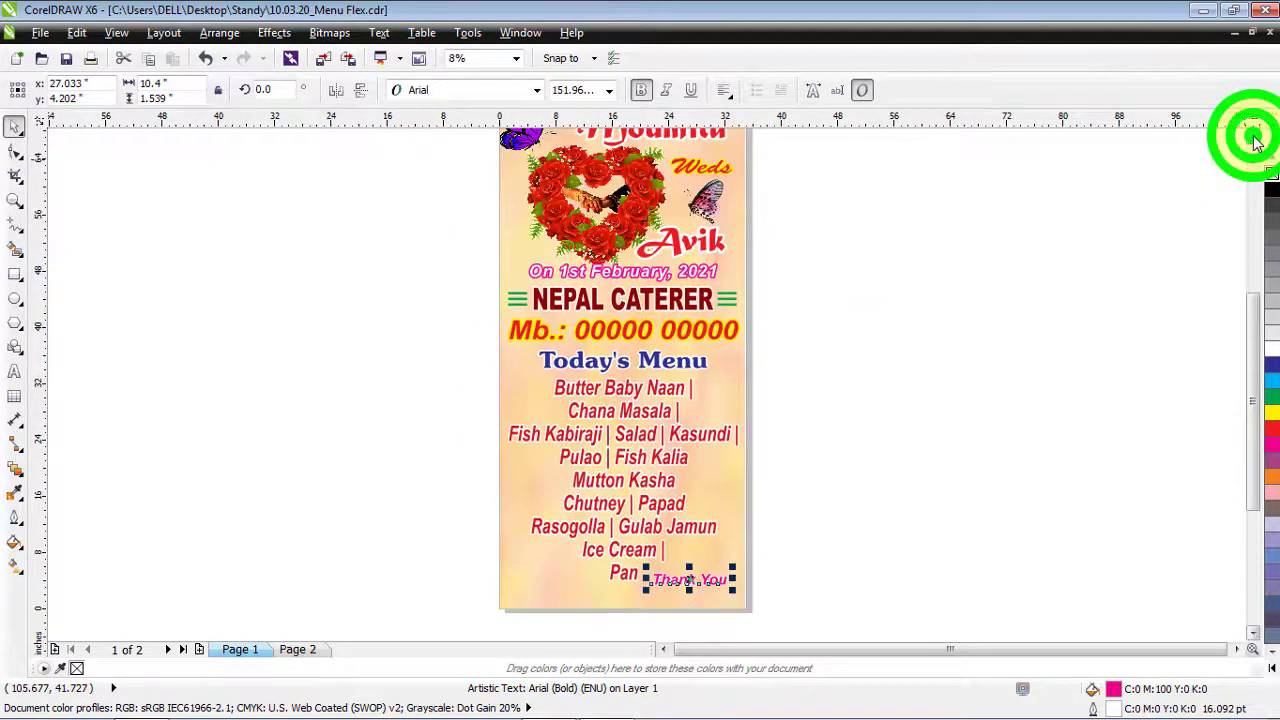
pyautogui.click(1253, 136)
pyautogui.scroll(-1, 530, 195)
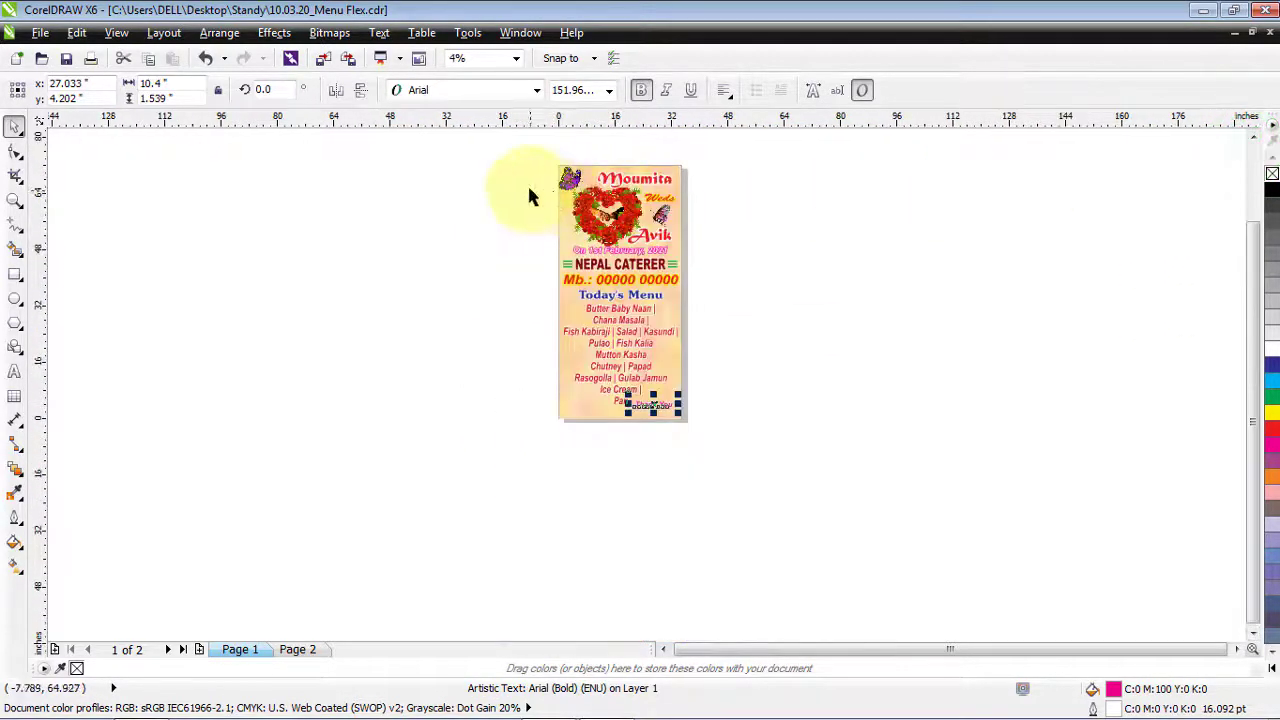
# - Fit the whole design in view and shift the purple butterfly slightly inward from the background's upper left corner
pyautogui.moveTo(528, 157); pyautogui.dragTo(757, 458)
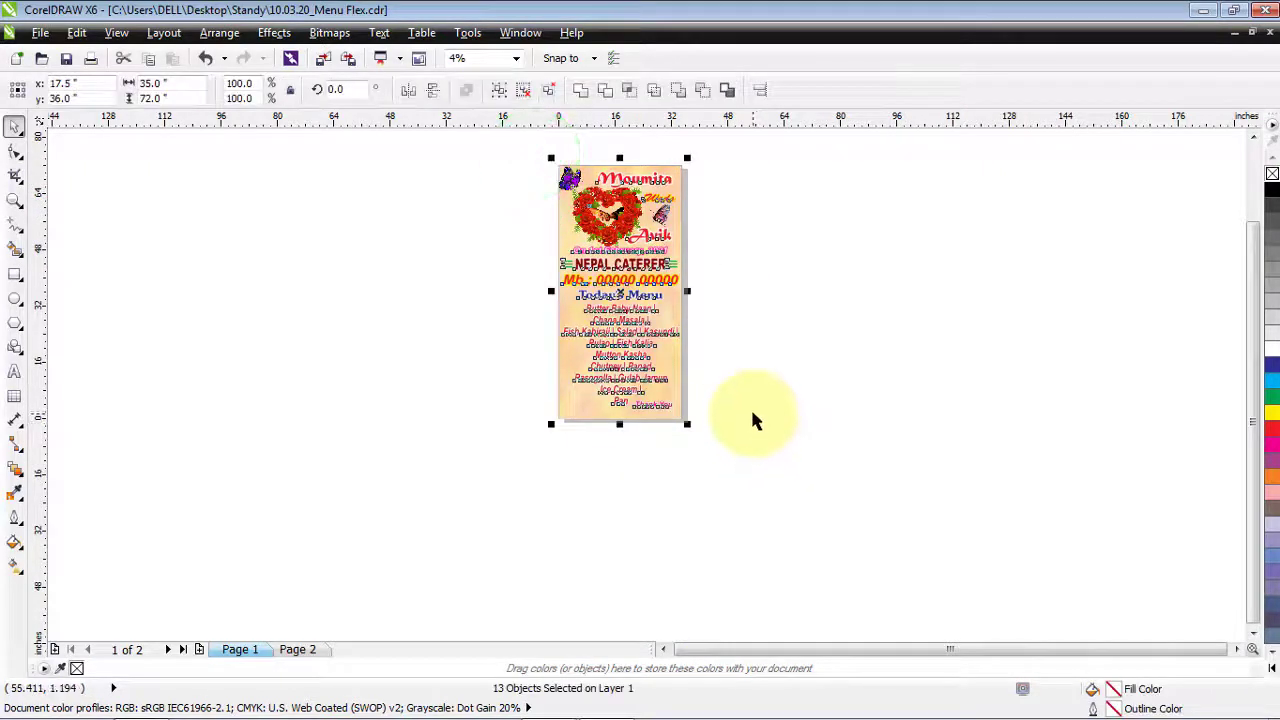
pyautogui.hotkey('shift', 'F2')
pyautogui.click(334, 216)
pyautogui.click(553, 172)
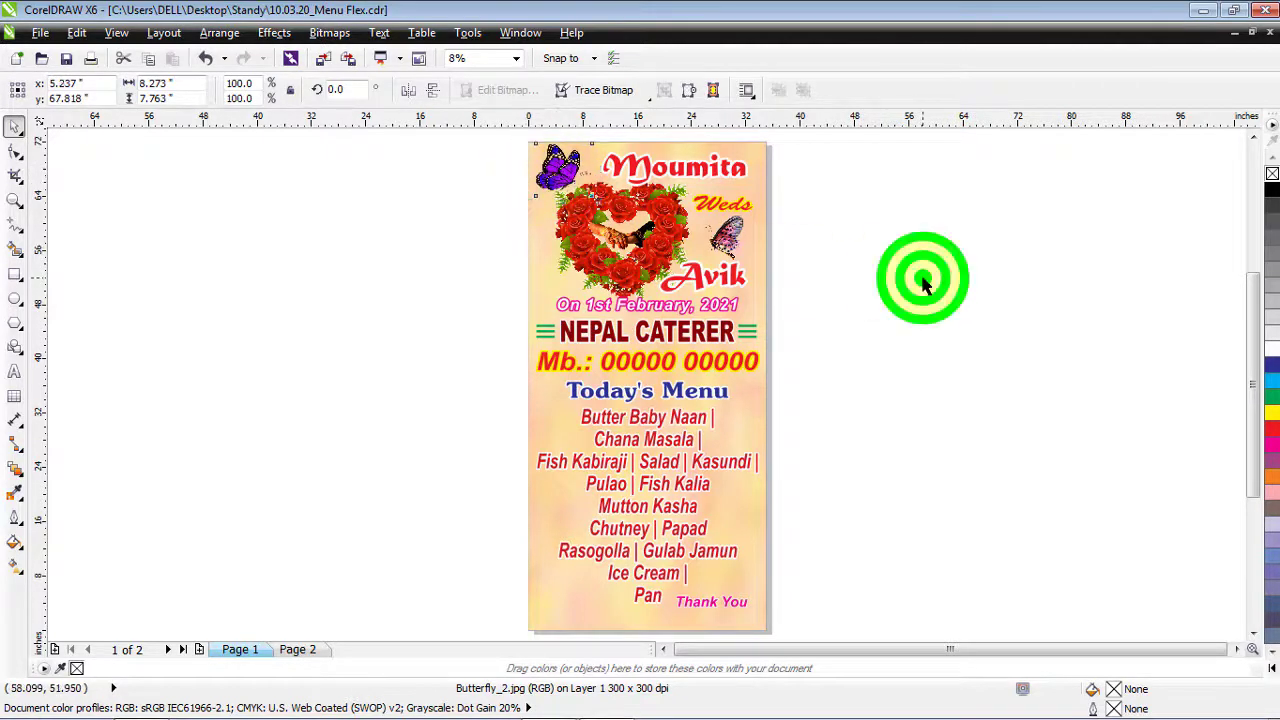
pyautogui.click(922, 283)
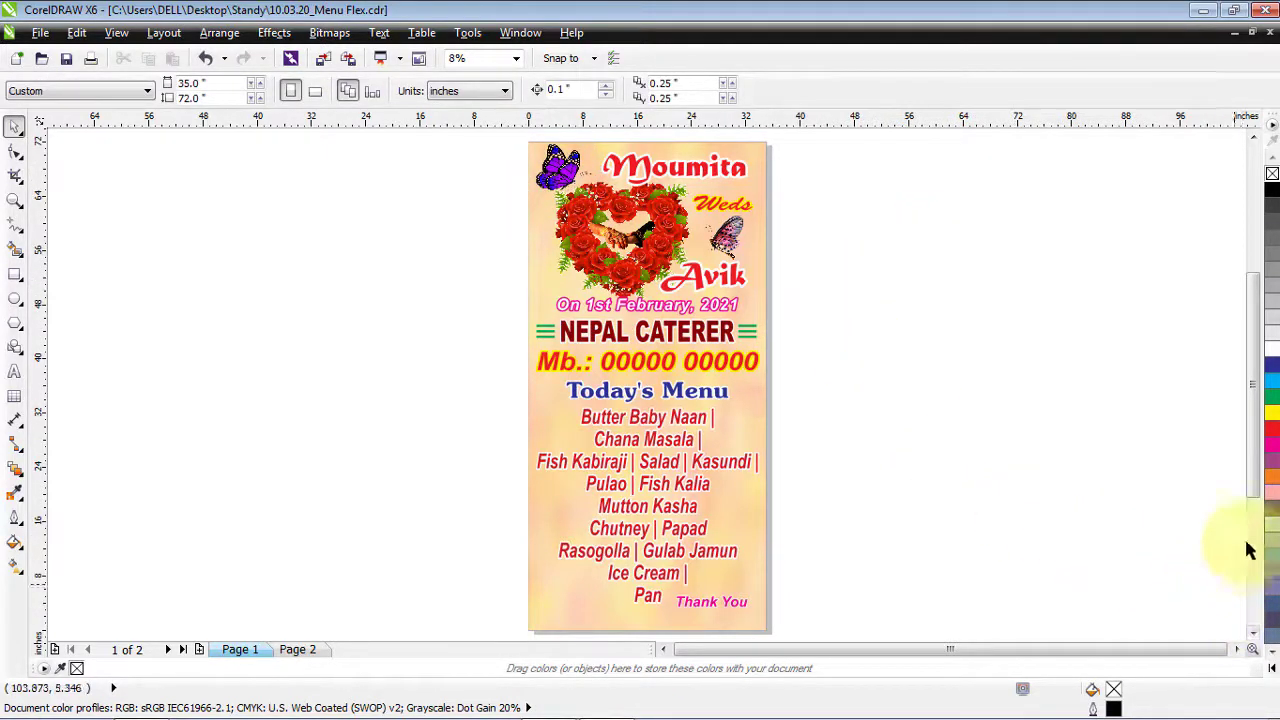
# - Move all the text and images except the background slightly down to balance the page margins
pyautogui.moveTo(1252, 472); pyautogui.dragTo(1258, 483)
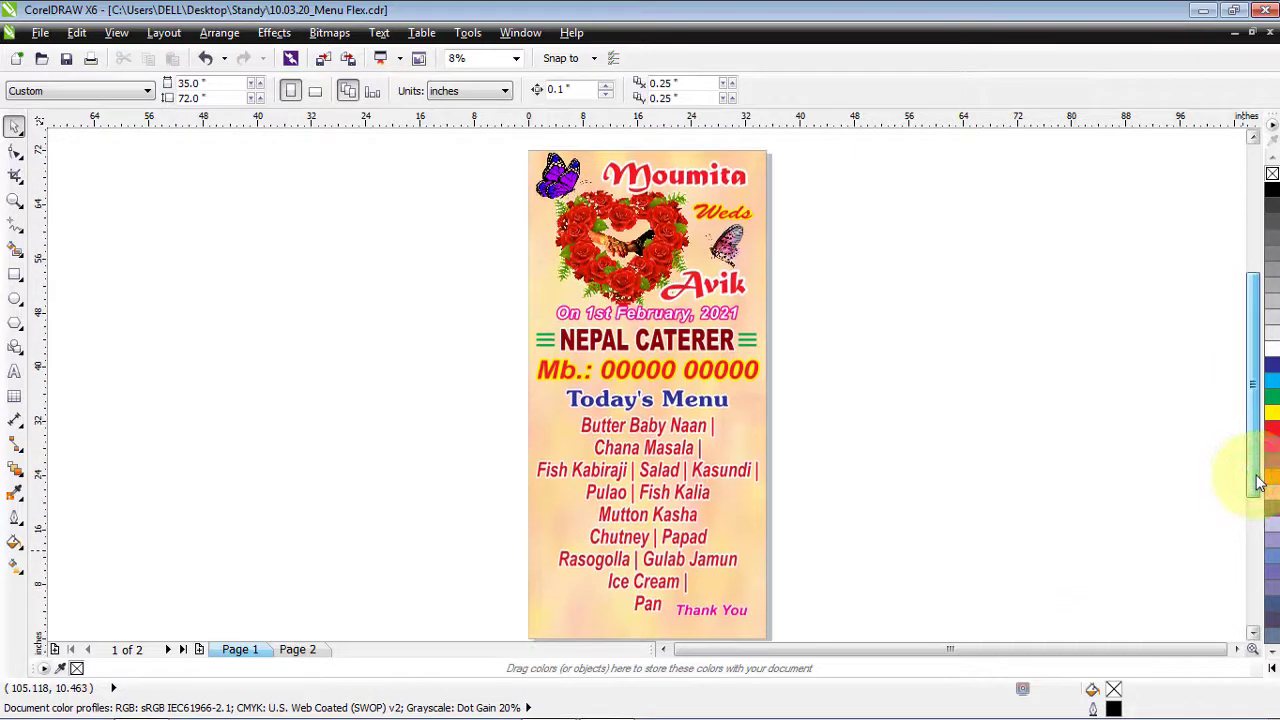
pyautogui.scroll(-2, 651, 332)
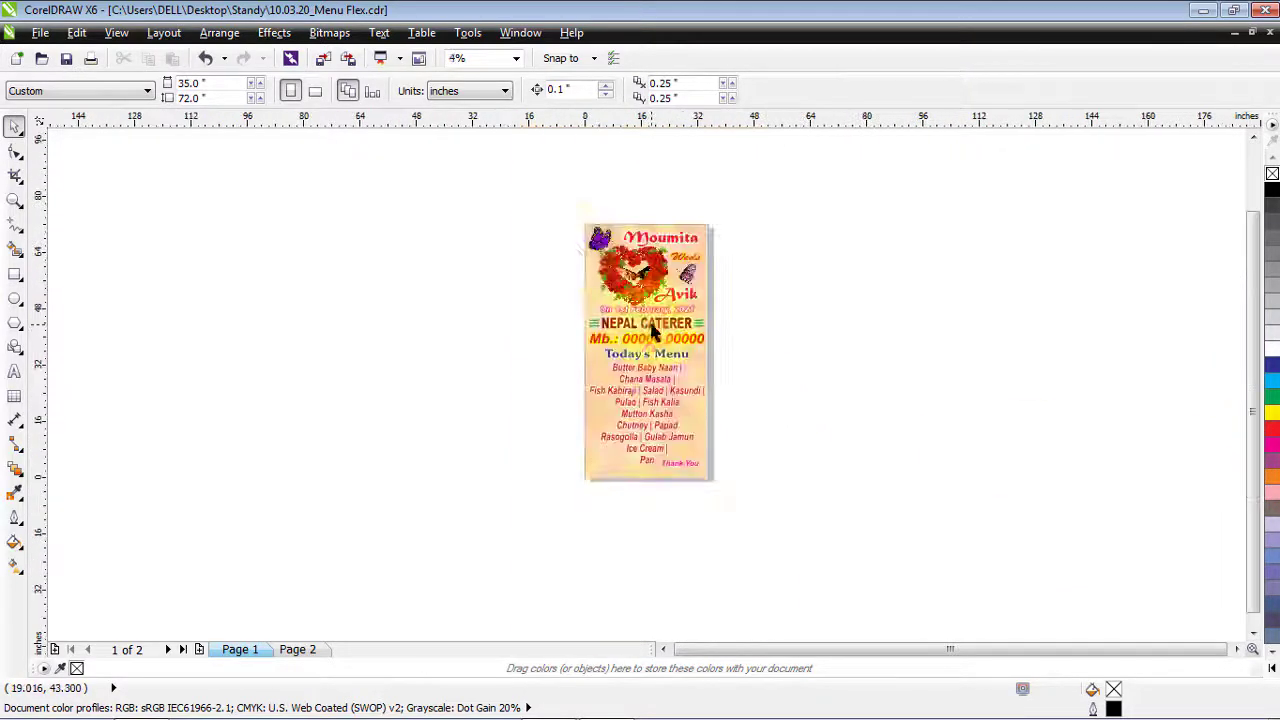
pyautogui.moveTo(549, 205); pyautogui.dragTo(741, 465)
pyautogui.scroll(2, 634, 320)
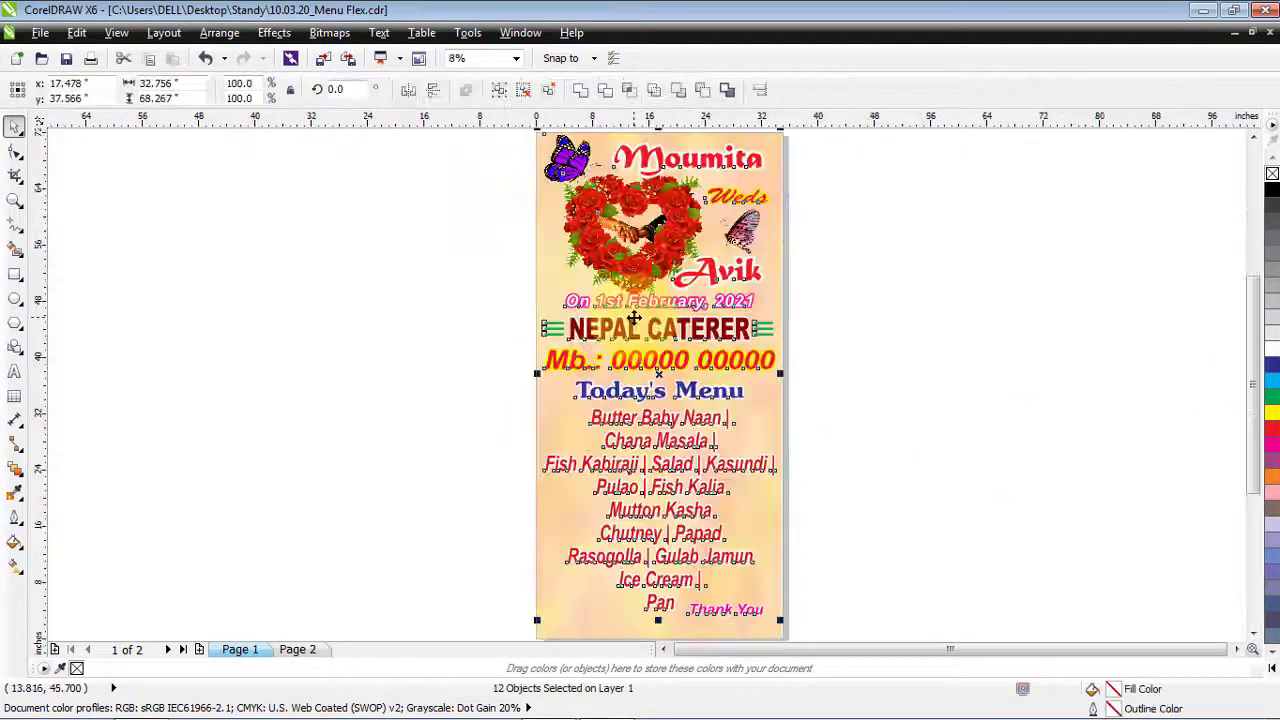
pyautogui.moveTo(634, 318); pyautogui.dragTo(634, 323)
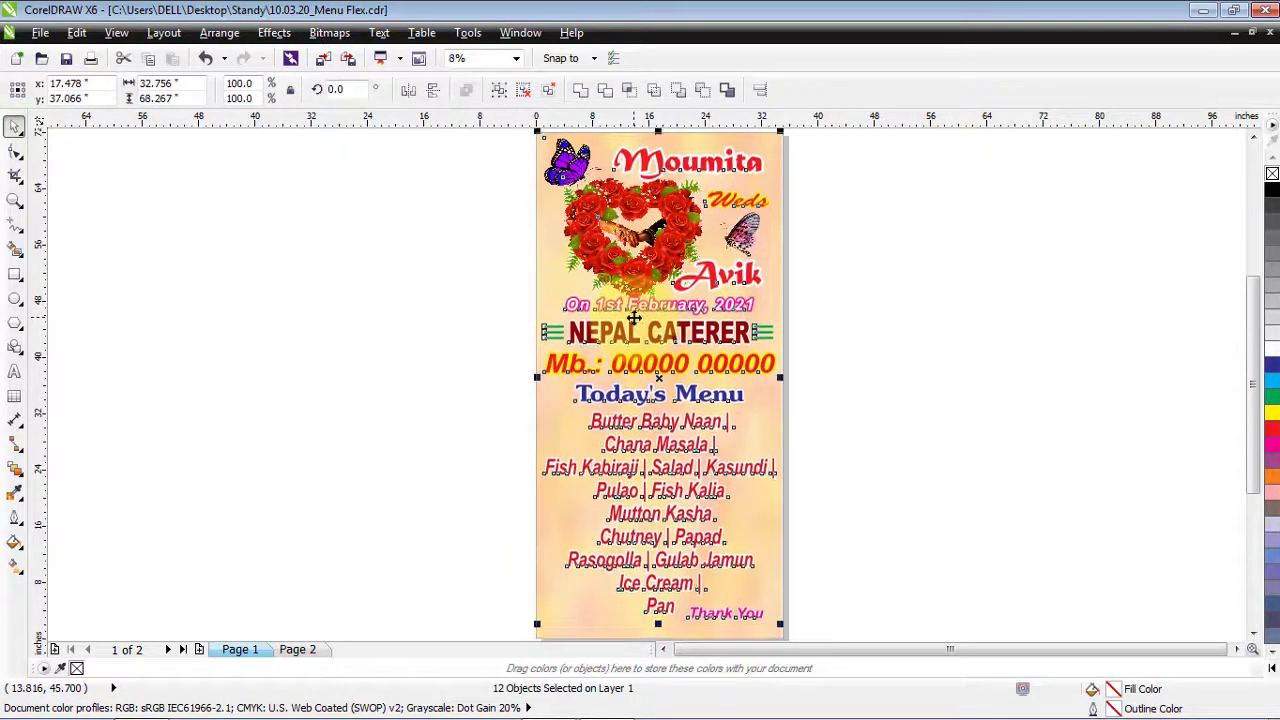
pyautogui.click(403, 342)
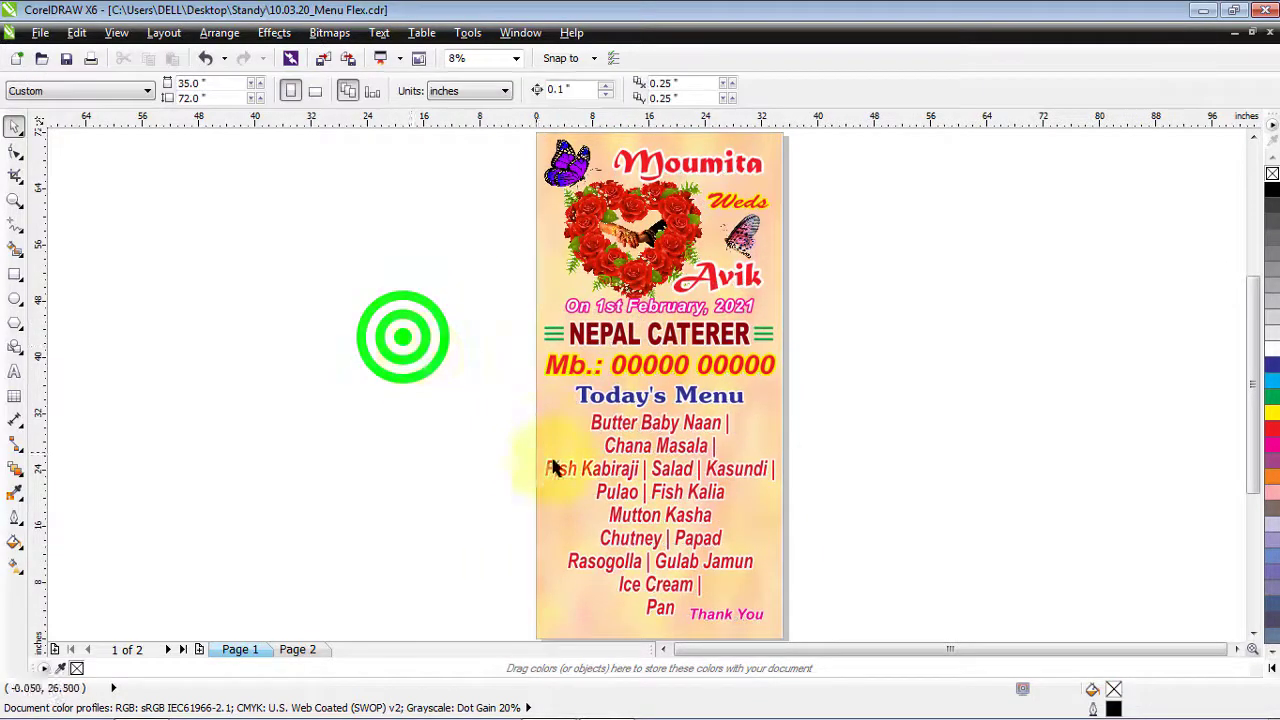
pyautogui.click(620, 458)
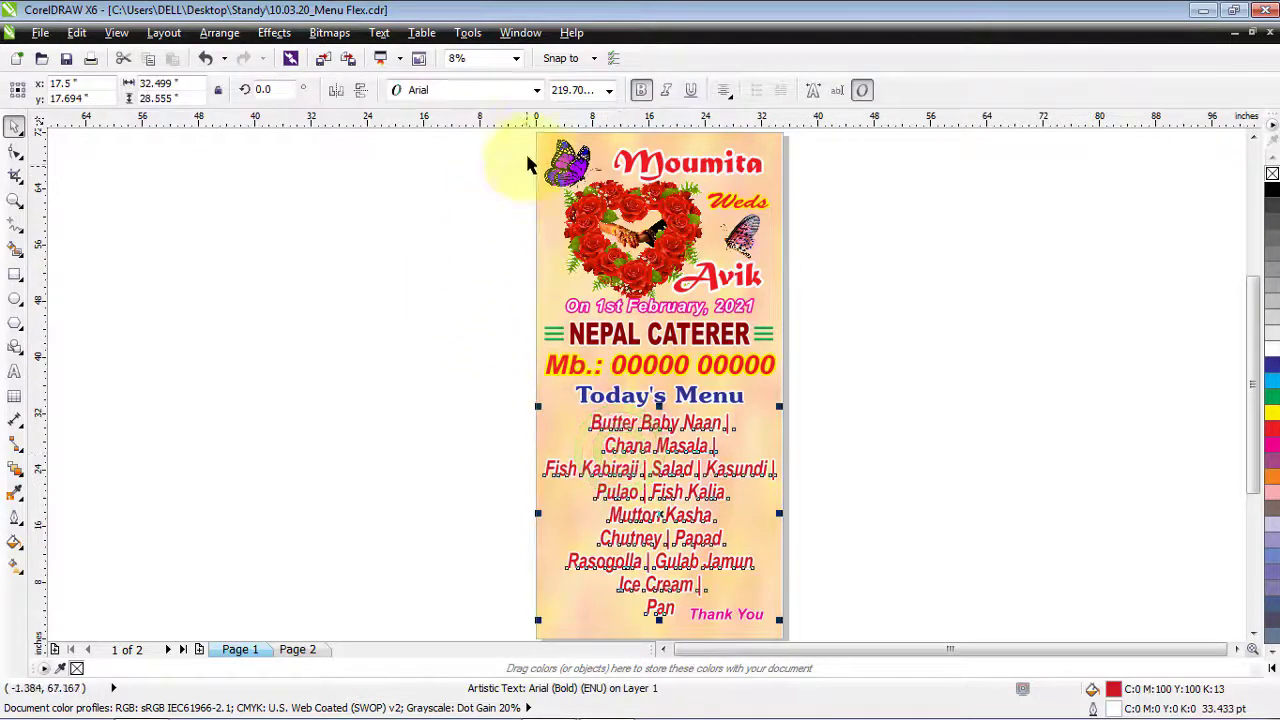
pyautogui.click(474, 236)
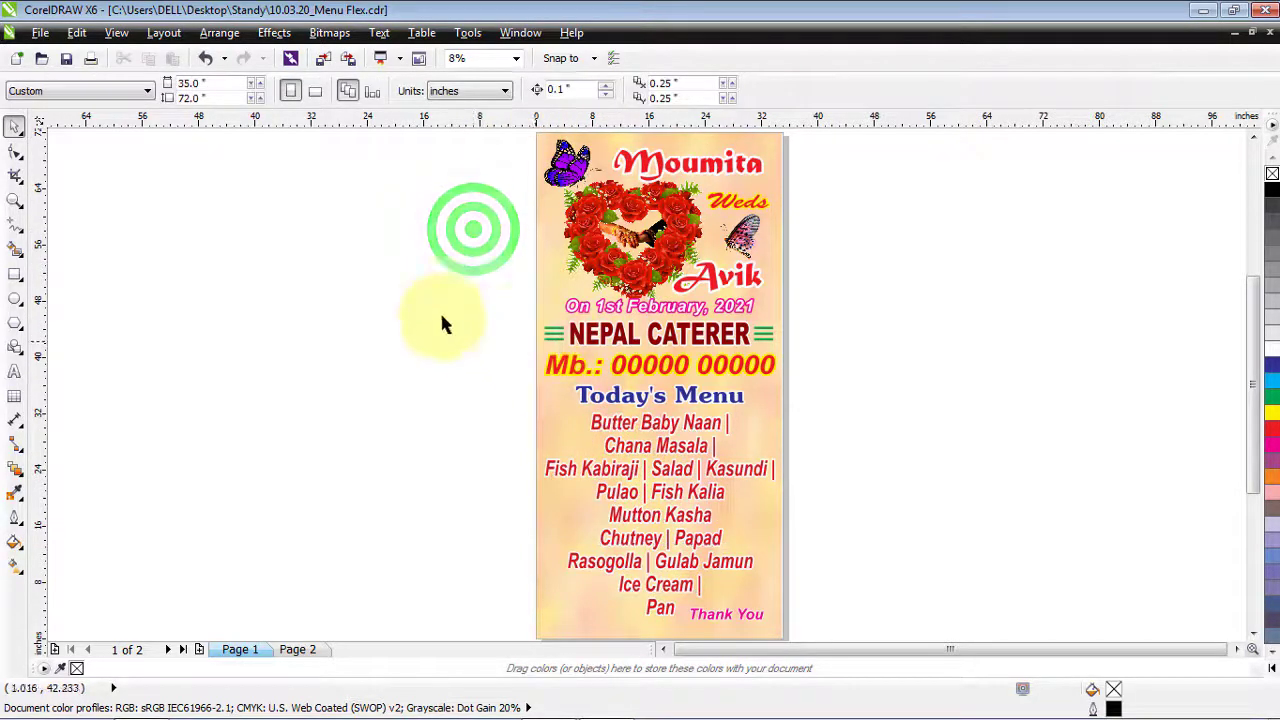
# - Save the menu design file in version 16.0 format
pyautogui.click(66, 60)
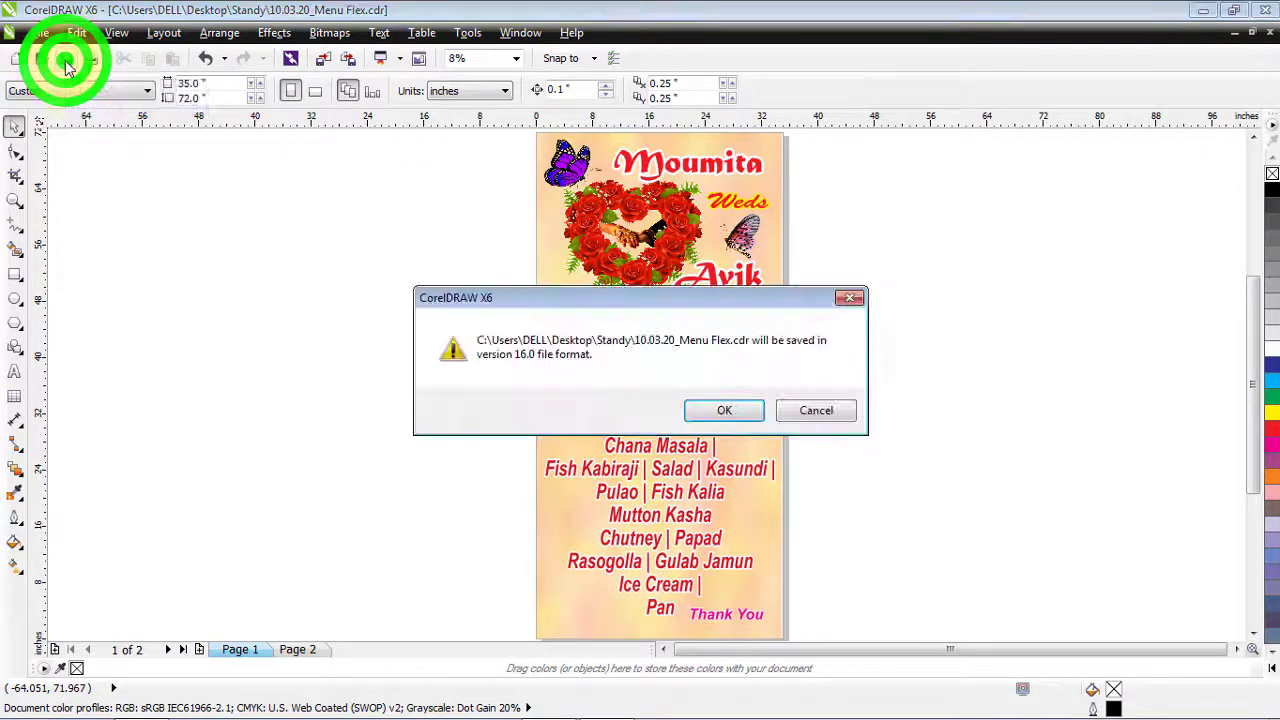
pyautogui.click(716, 410)
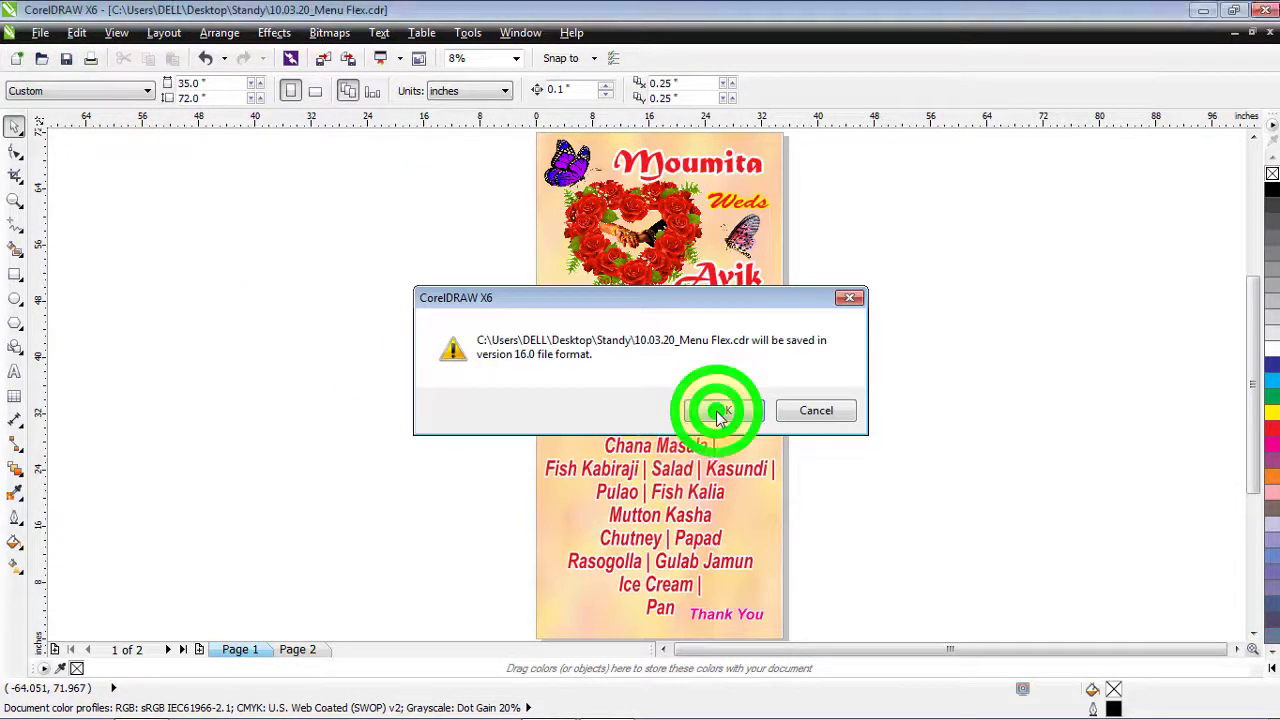